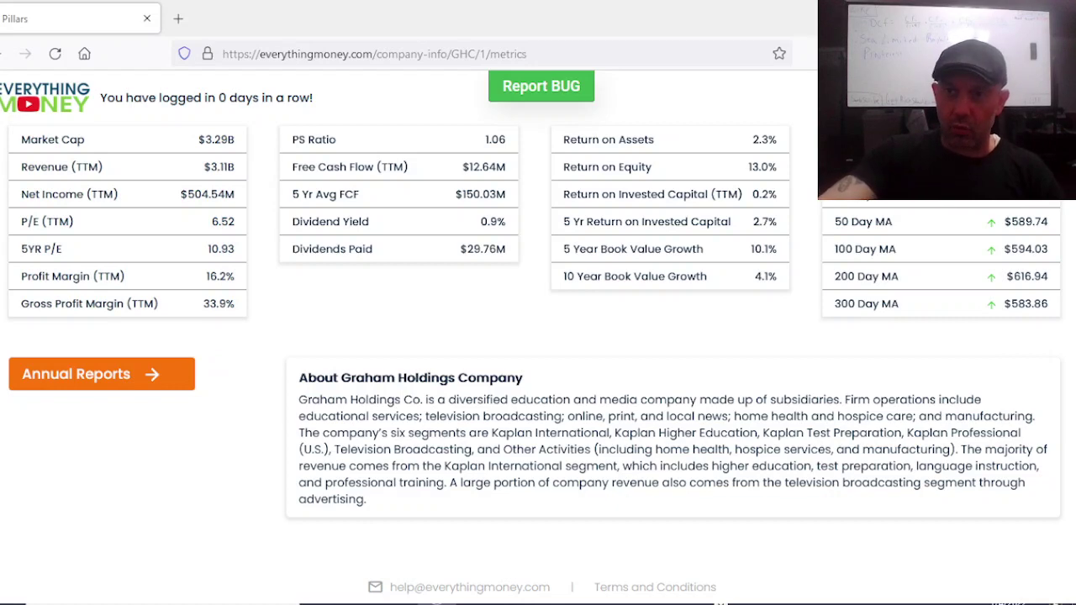
Step: Browse Graham Holdings' data on Everything Money and open its Cash Flow statement
scroll(753, 355, up, 6)
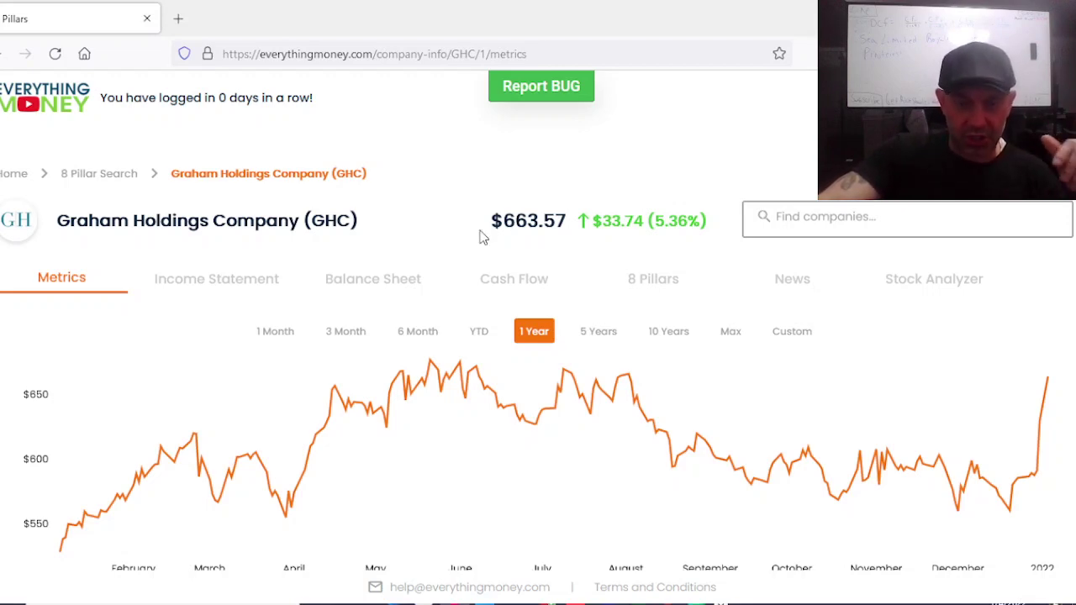
scroll(480, 235, down, 3)
scroll(480, 238, down, 2)
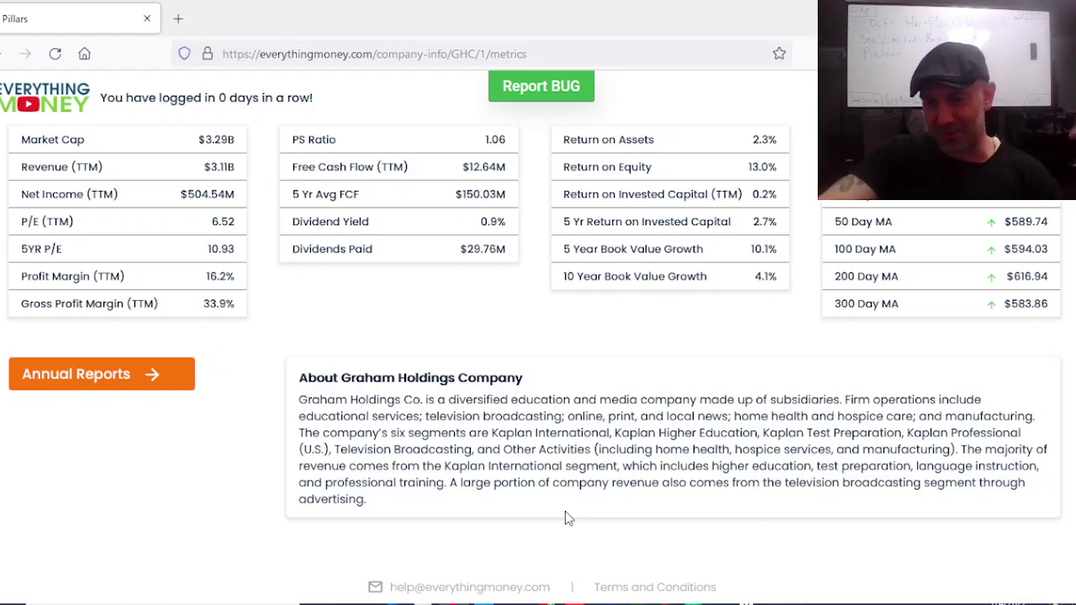
scroll(565, 511, up, 6)
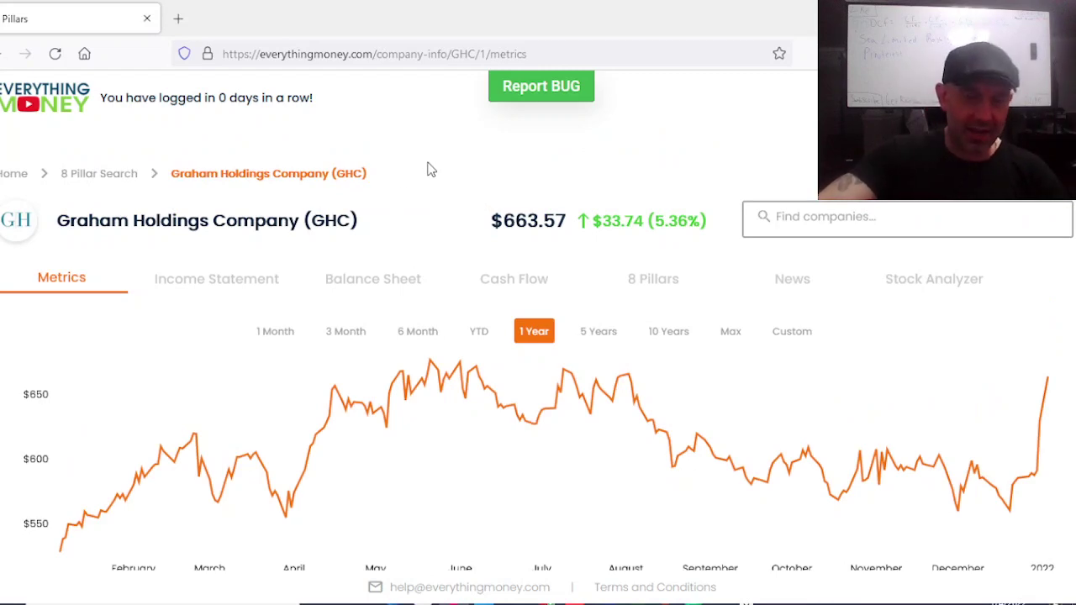
scroll(430, 165, down, 2)
scroll(433, 163, down, 2)
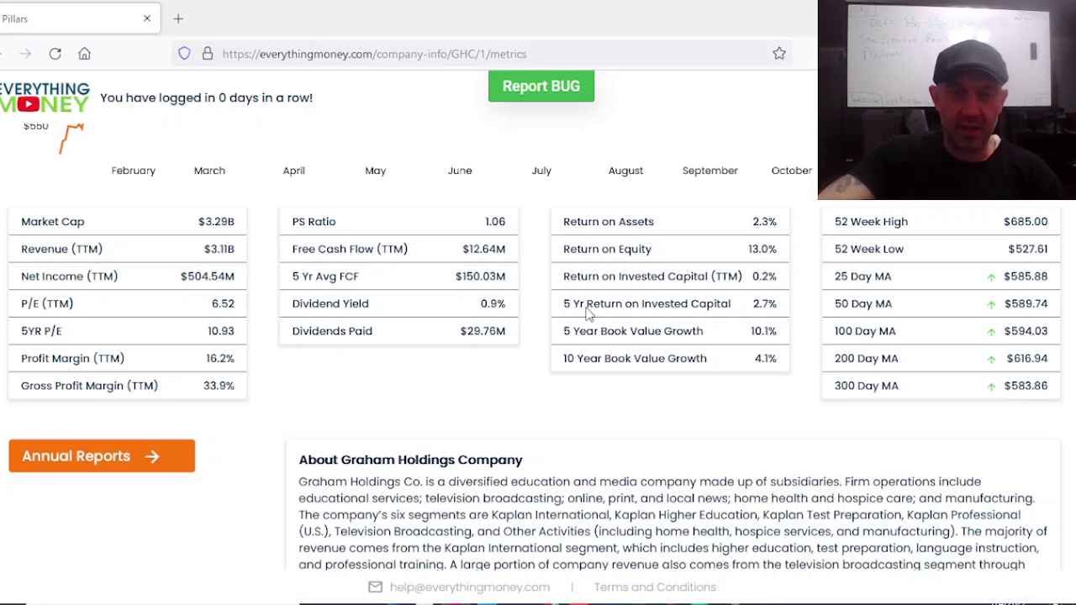
scroll(464, 441, up, 4)
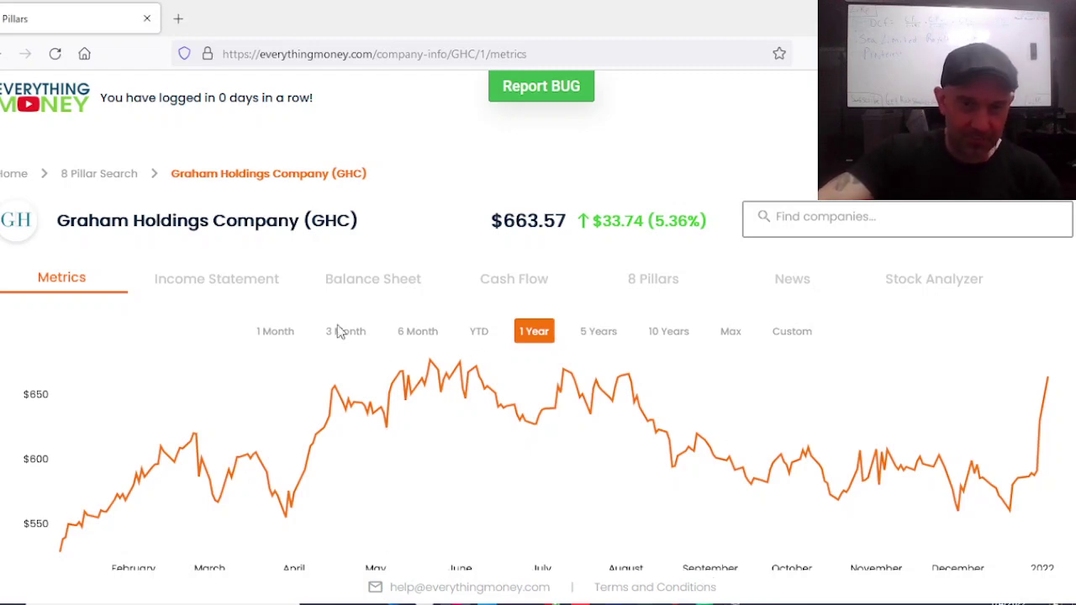
scroll(423, 307, down, 5)
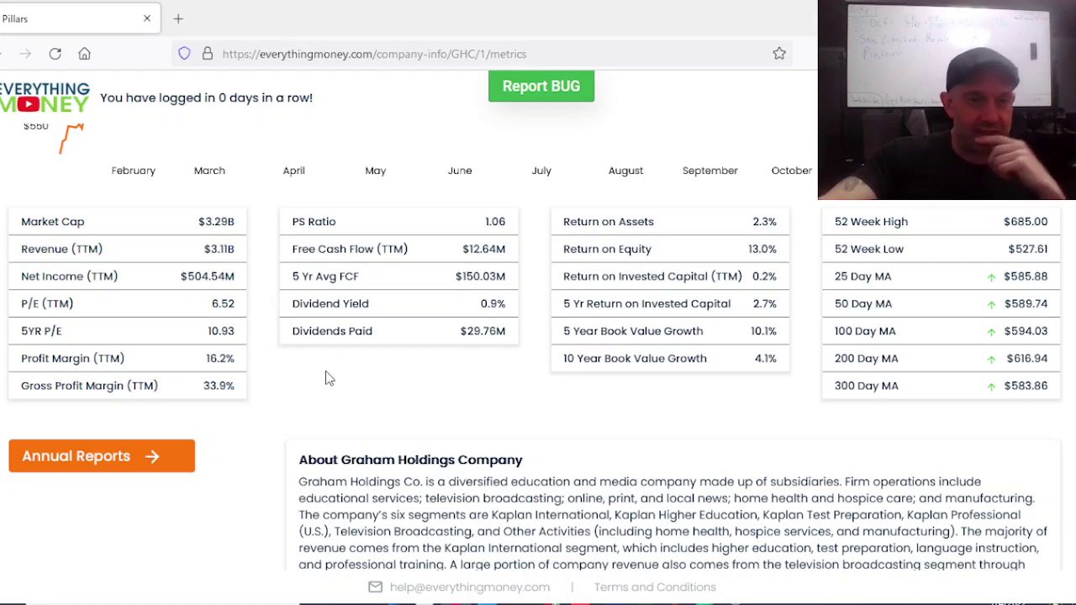
scroll(328, 378, up, 5)
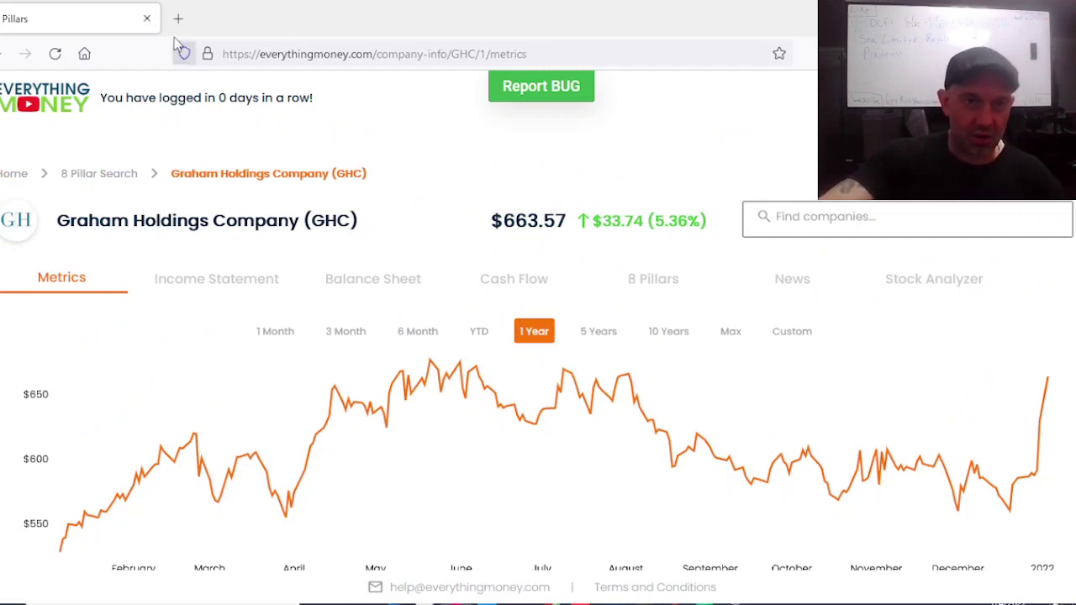
scroll(499, 269, down, 2)
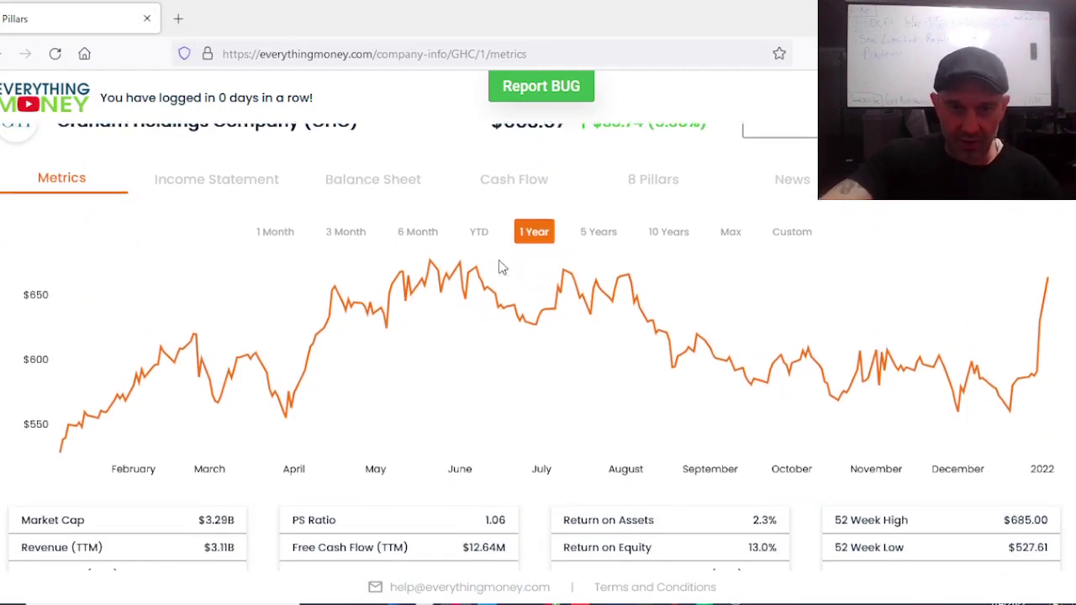
click(477, 194)
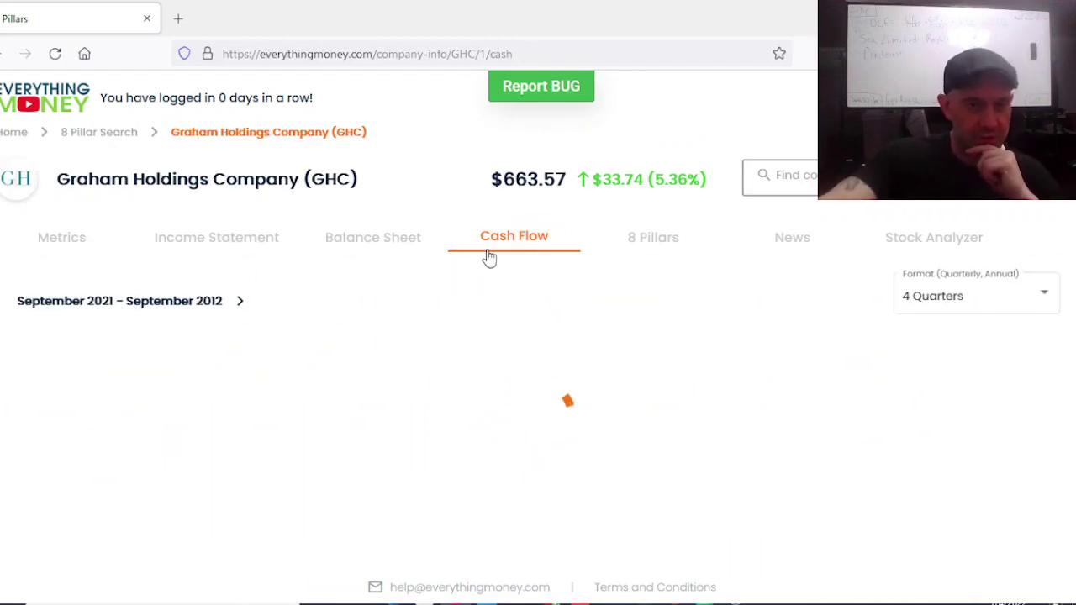
Step: Review the Cash Flow - Investing rows, then close the site to return to the spreadsheet
scroll(489, 257, down, 6)
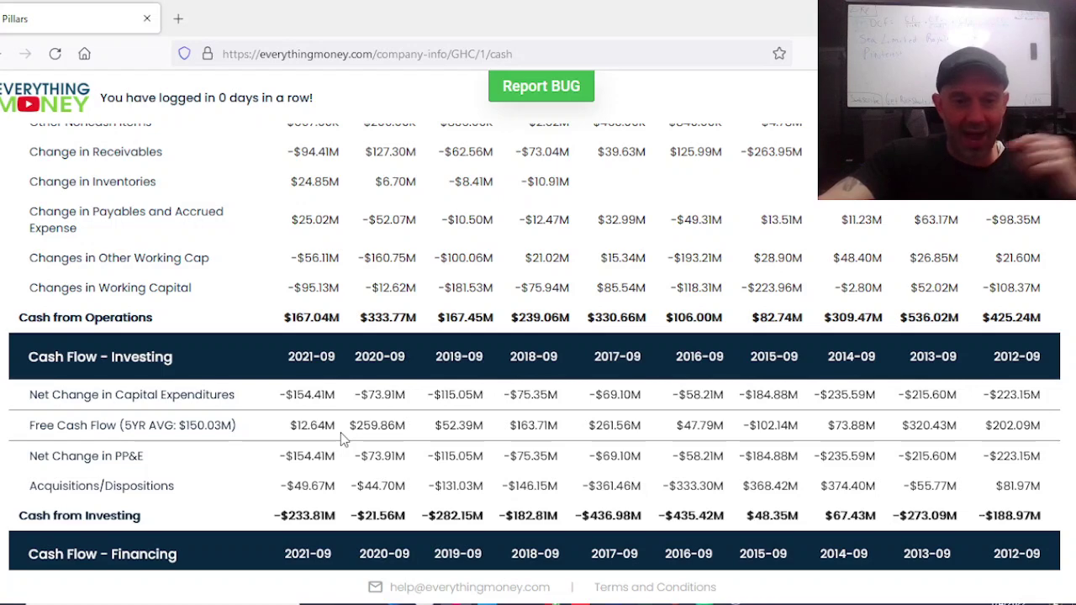
scroll(341, 437, up, 7)
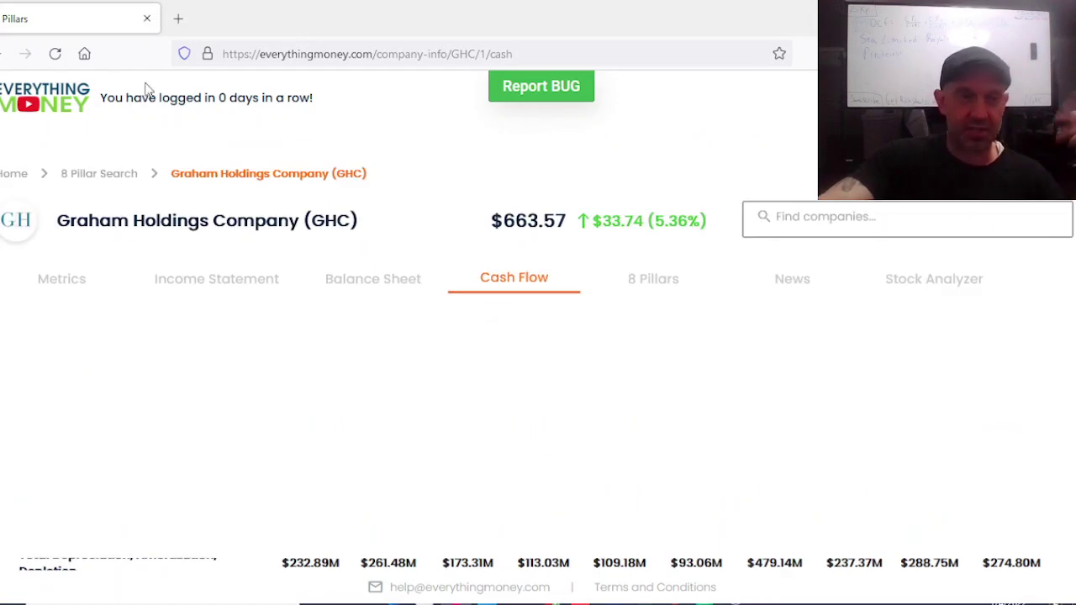
click(147, 19)
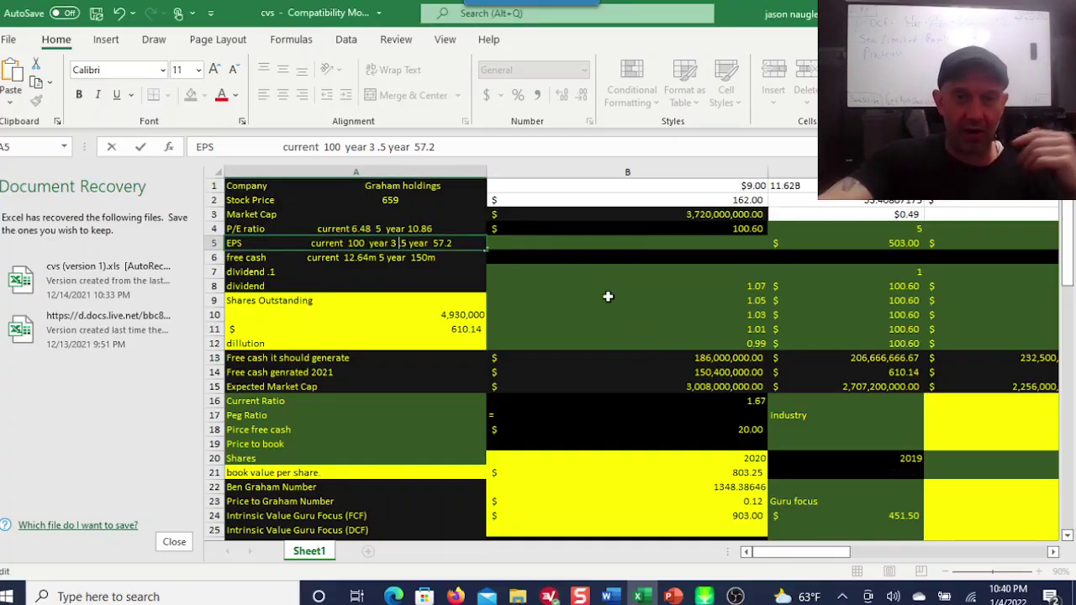
click(592, 200)
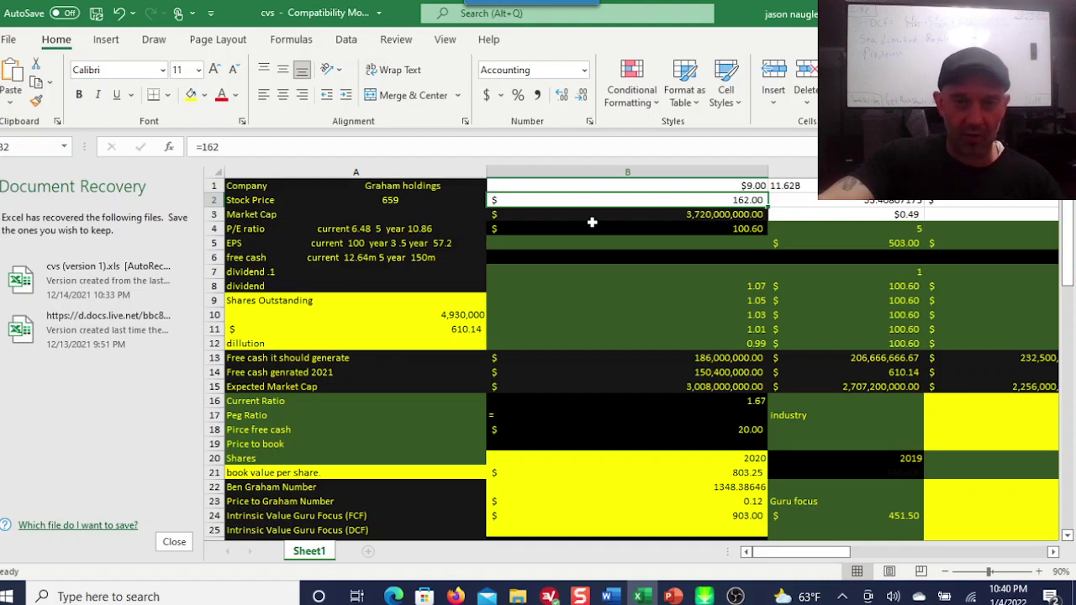
click(419, 187)
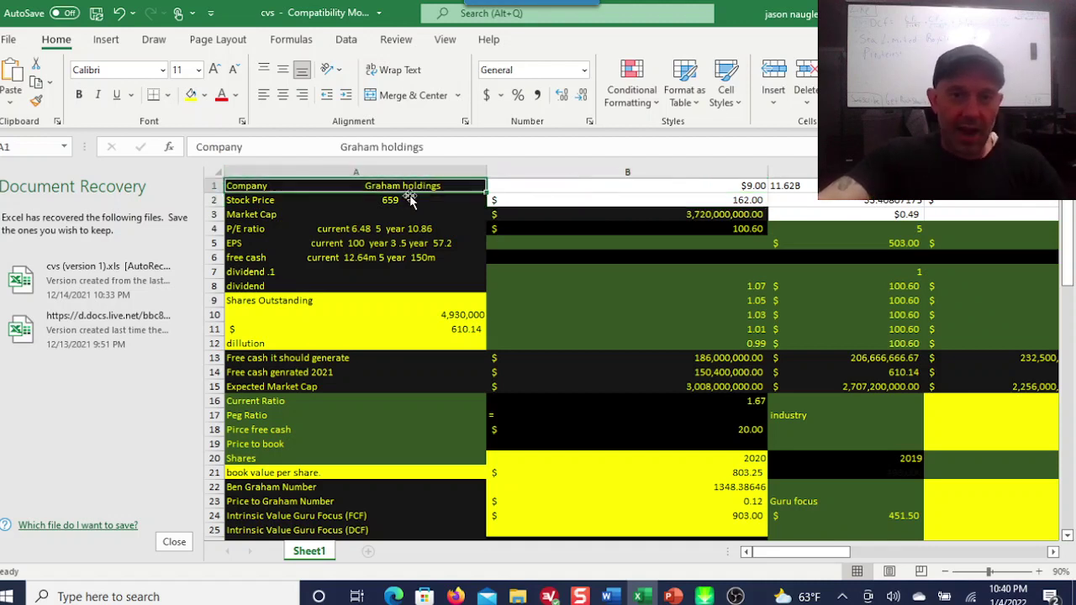
click(404, 200)
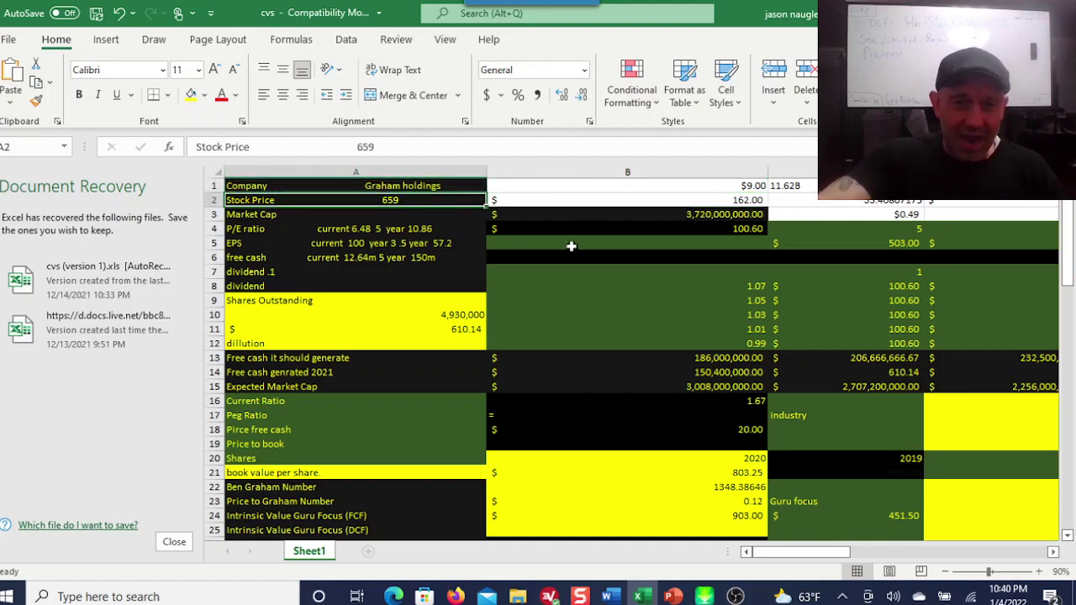
click(711, 216)
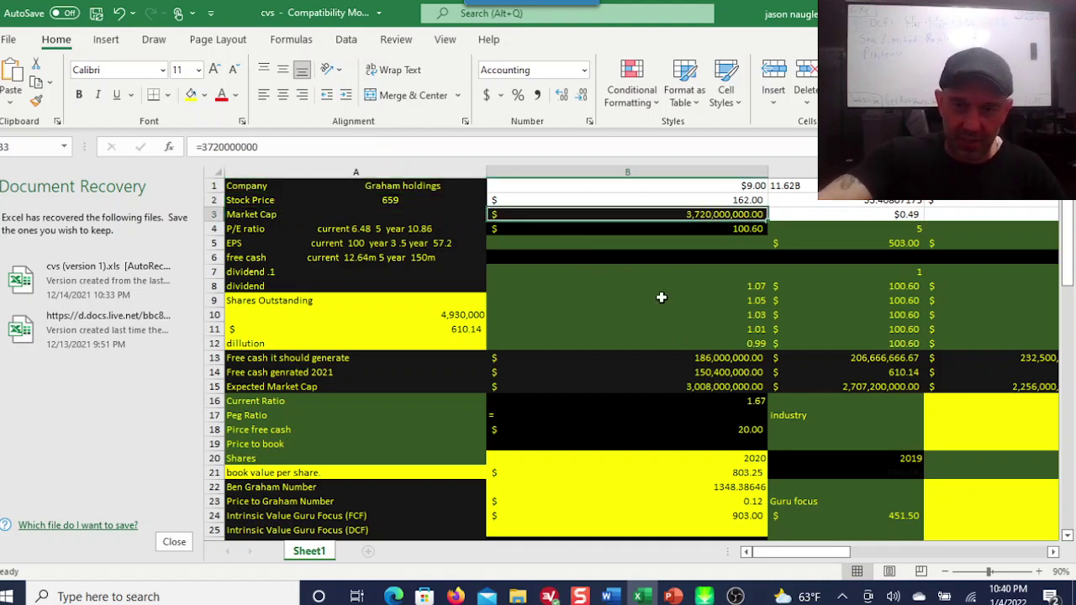
click(743, 226)
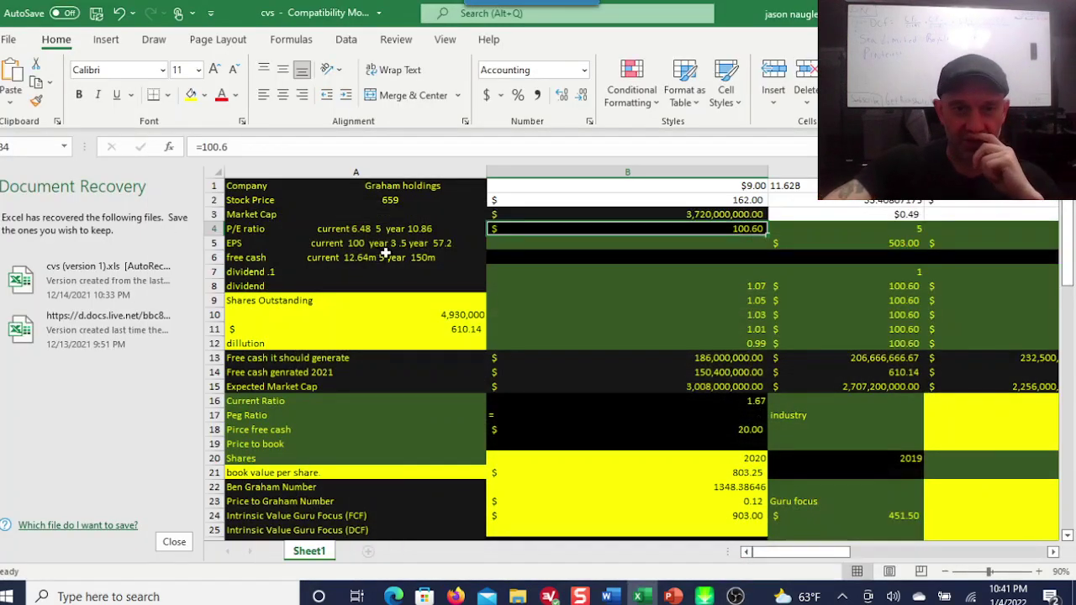
click(725, 372)
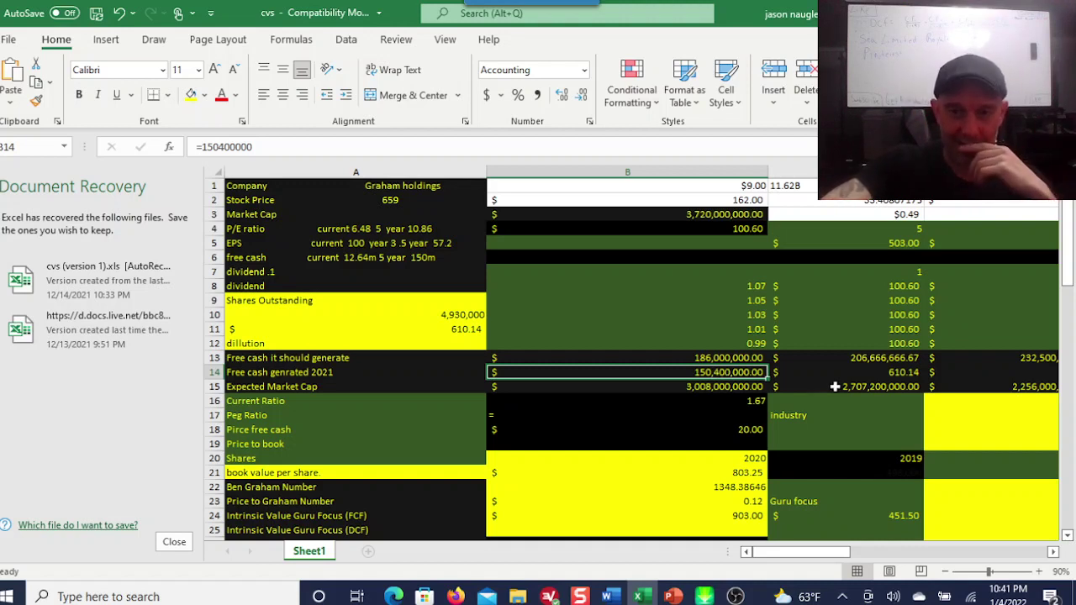
click(888, 376)
drag(812, 553, 829, 553)
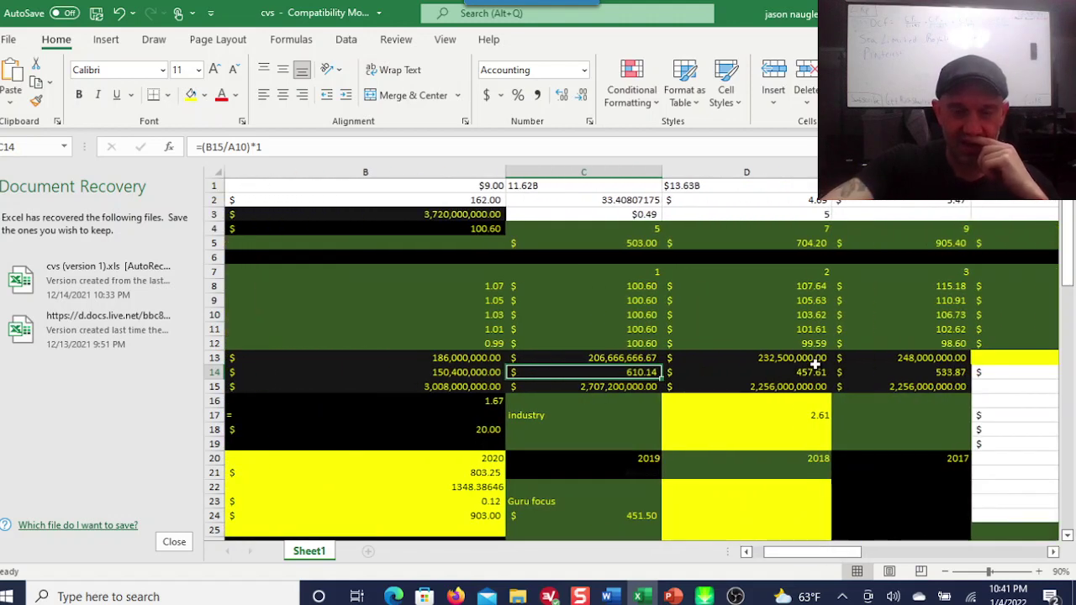
click(814, 370)
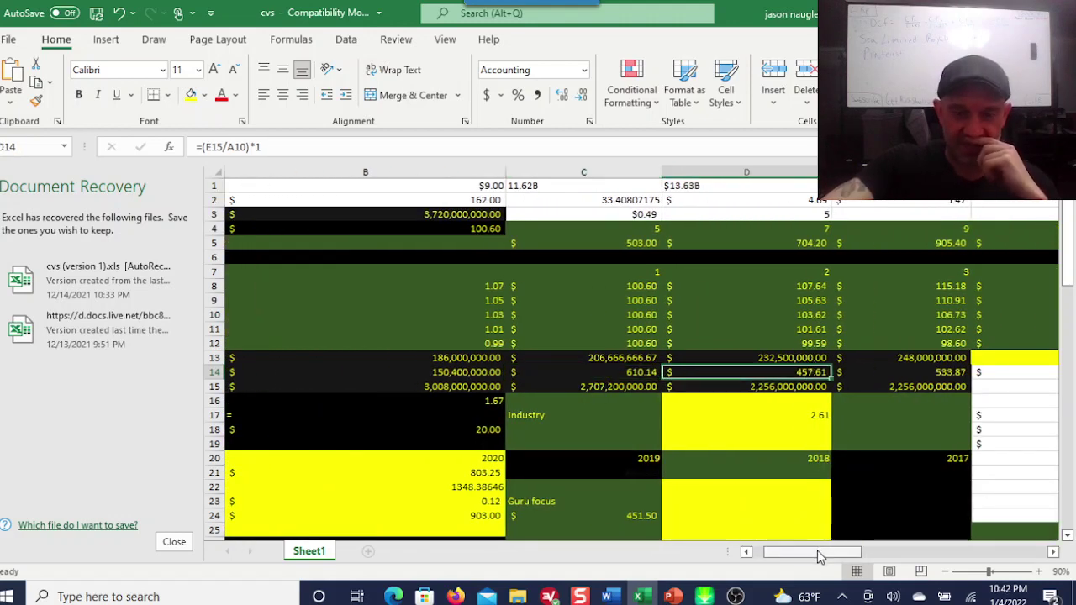
drag(820, 557, 809, 555)
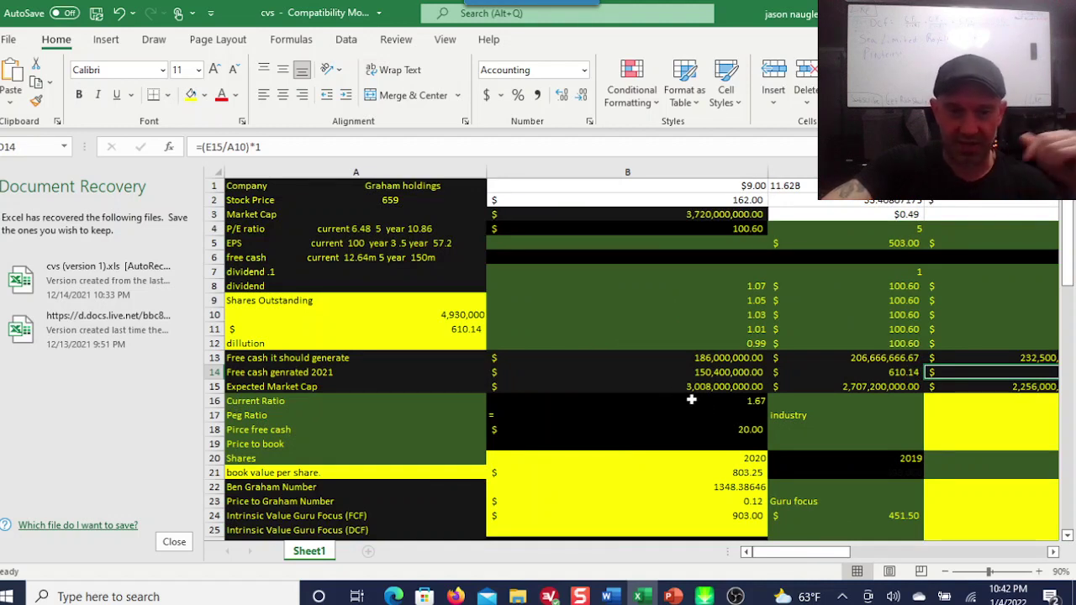
click(730, 490)
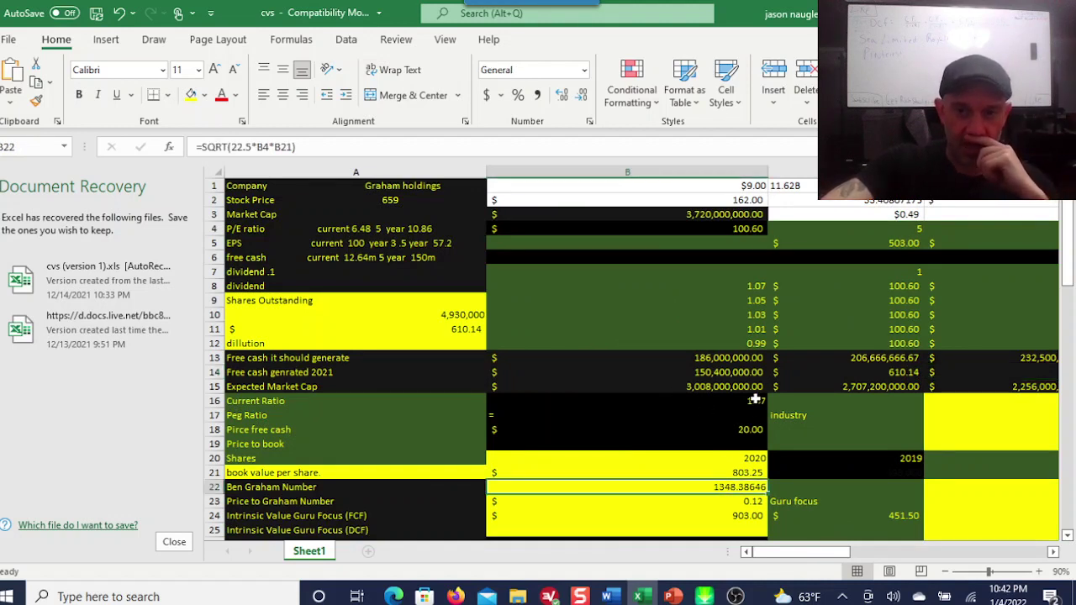
click(755, 400)
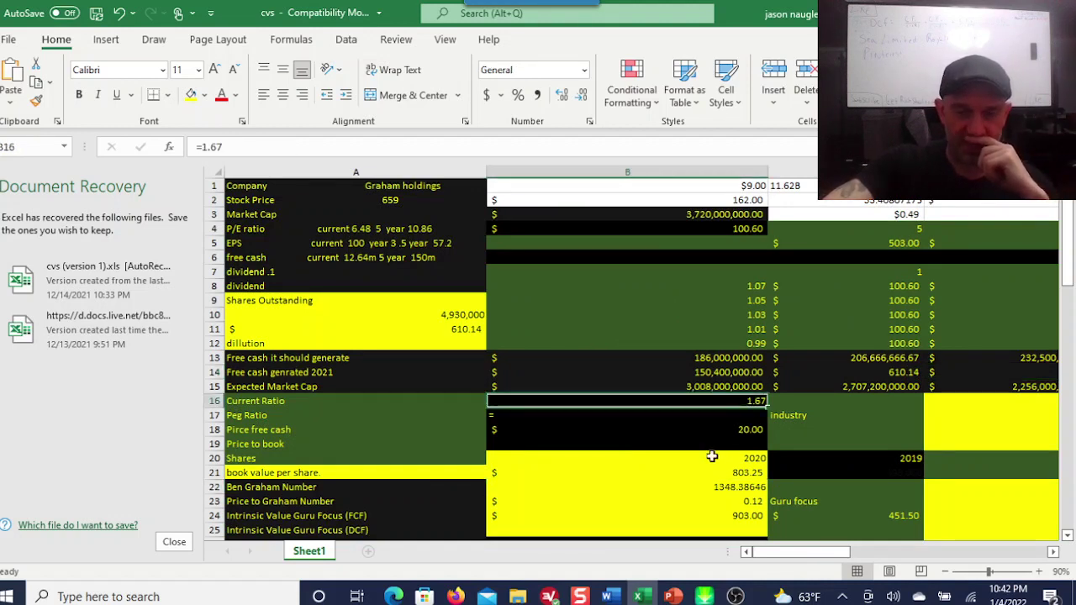
click(728, 491)
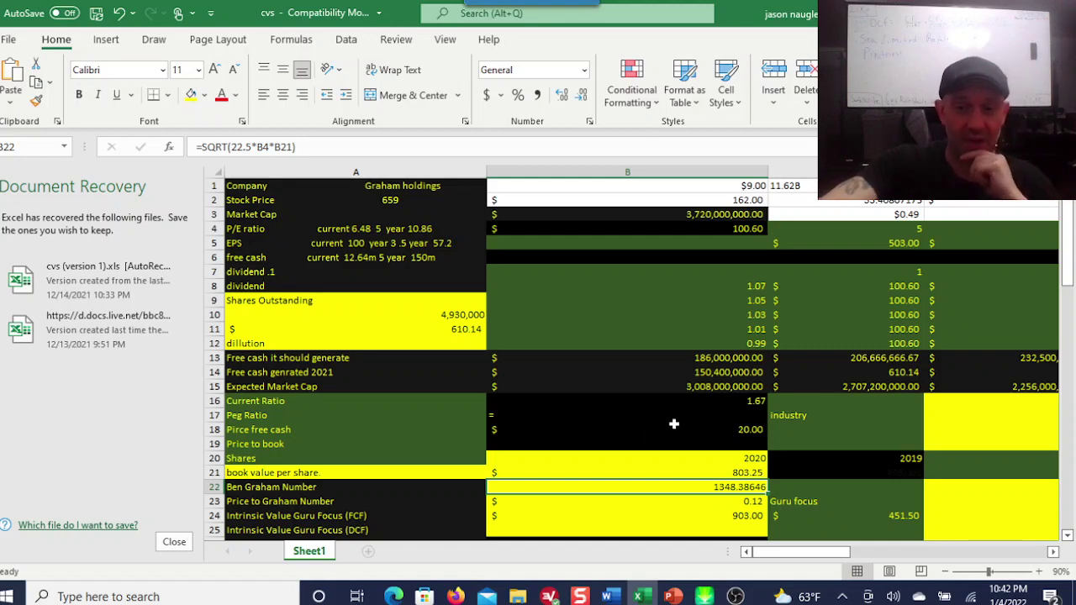
scroll(673, 423, down, 1)
click(740, 474)
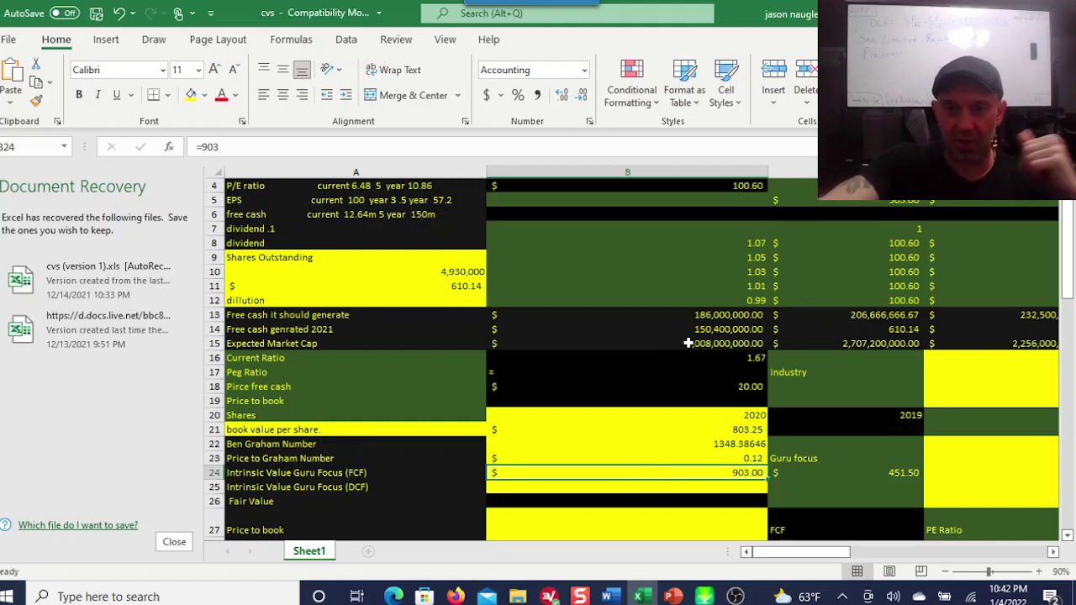
scroll(685, 342, down, 4)
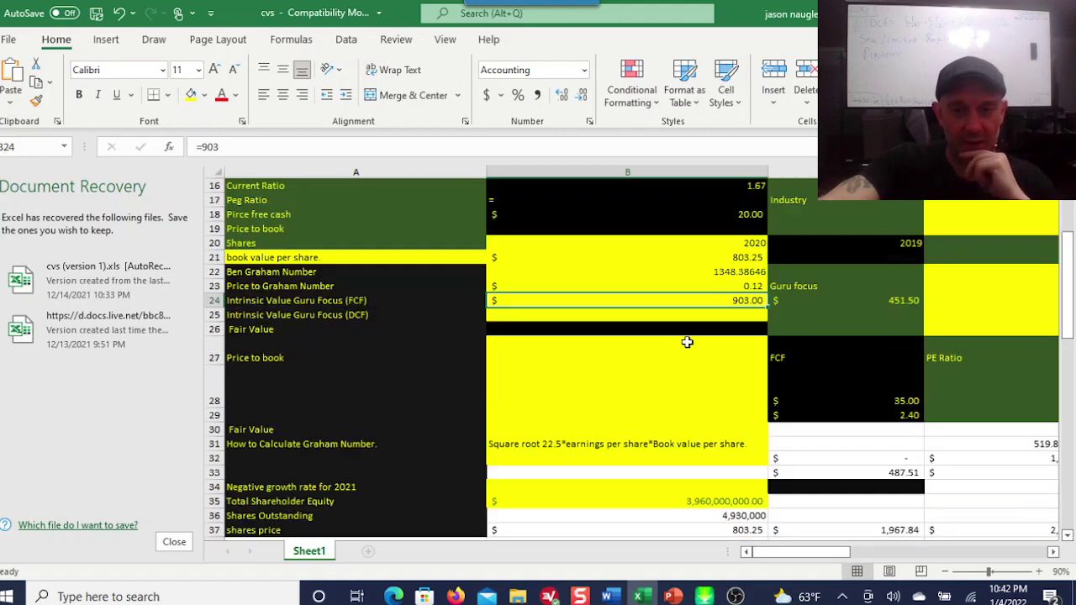
scroll(686, 342, down, 2)
click(730, 415)
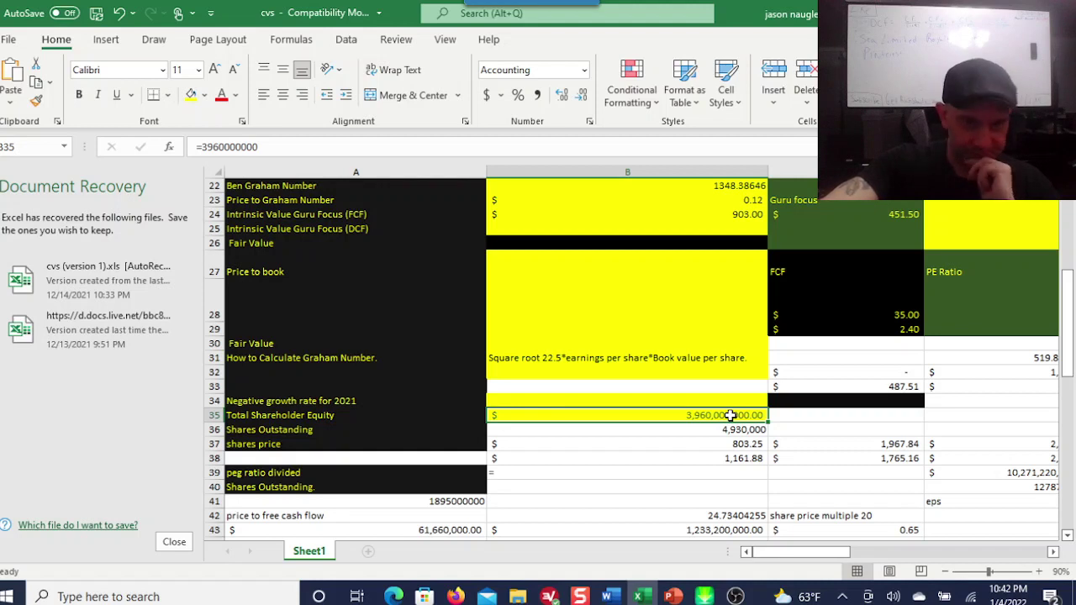
click(759, 430)
click(756, 444)
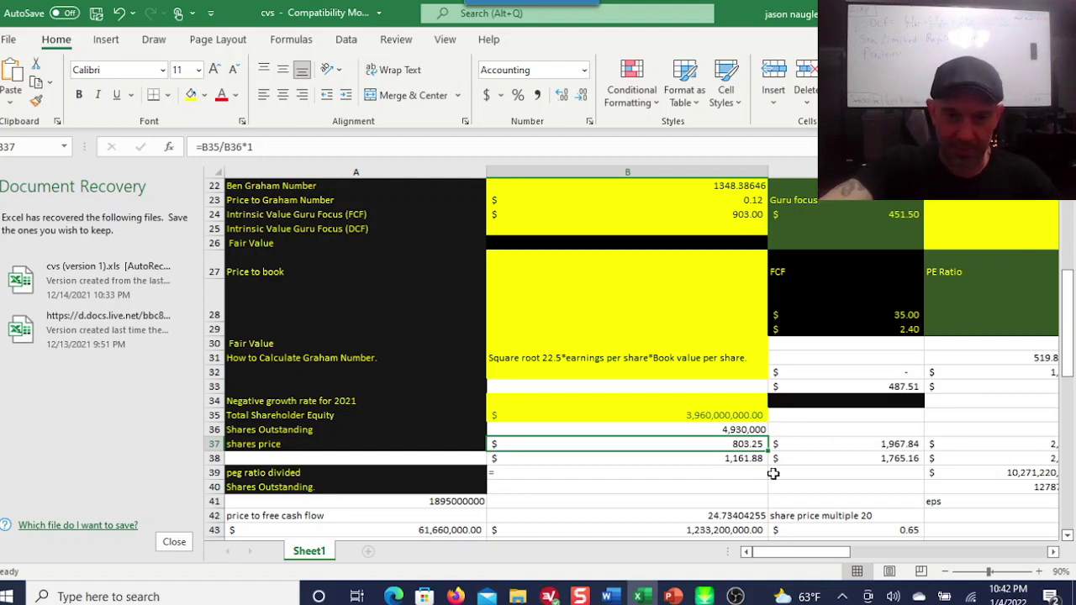
click(735, 459)
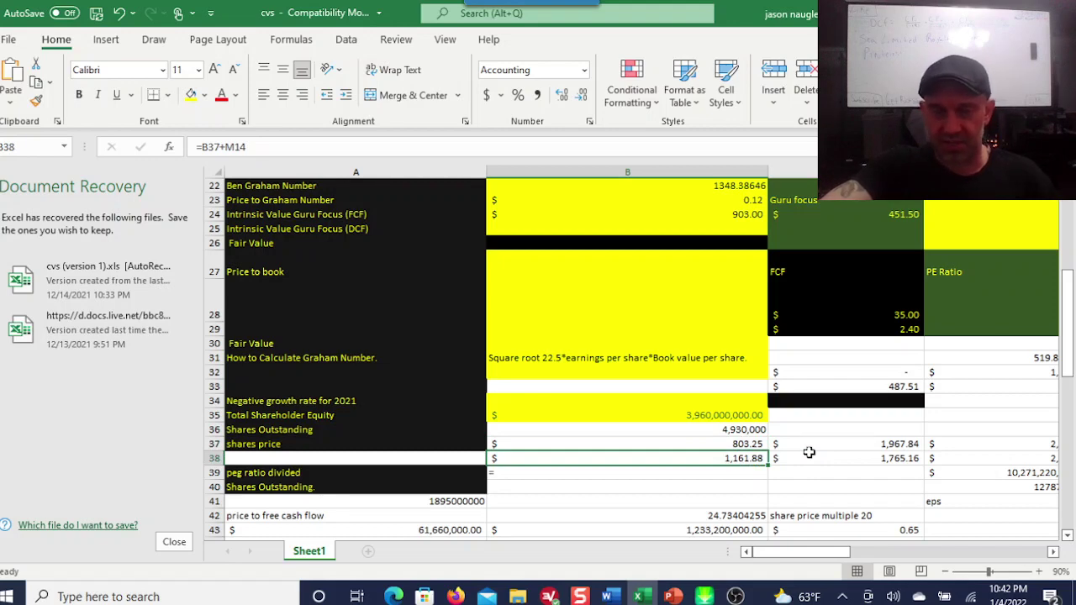
scroll(809, 453, up, 7)
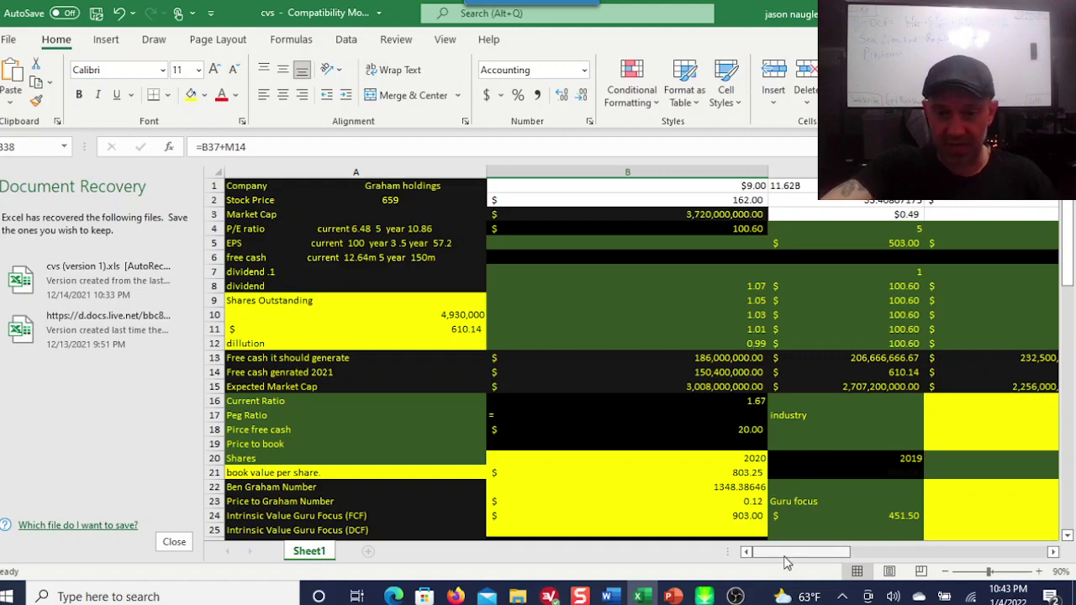
drag(783, 555, 921, 553)
click(561, 284)
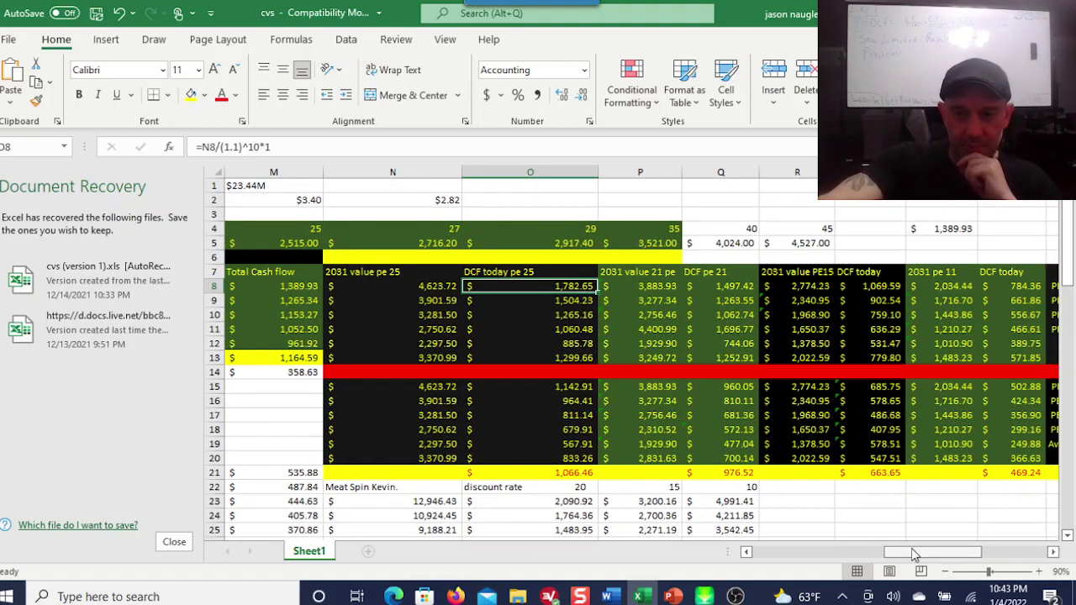
drag(916, 555, 782, 555)
Step: Check the 0.99 dilution and 1.07 growth inputs, then the PE 25–PE 11 DCF-today discount and average formulas
click(751, 345)
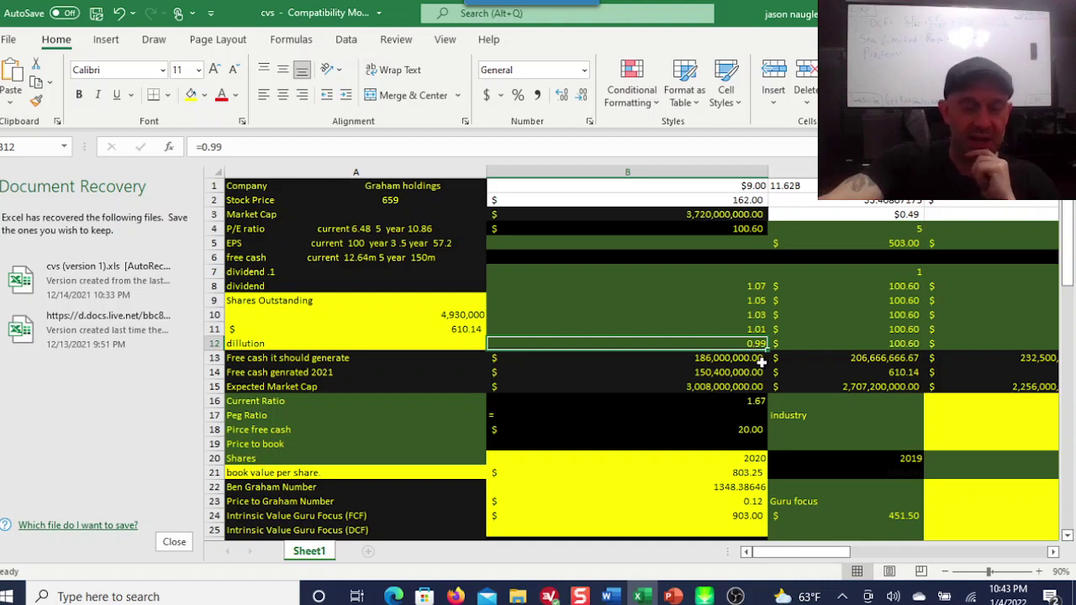
click(757, 286)
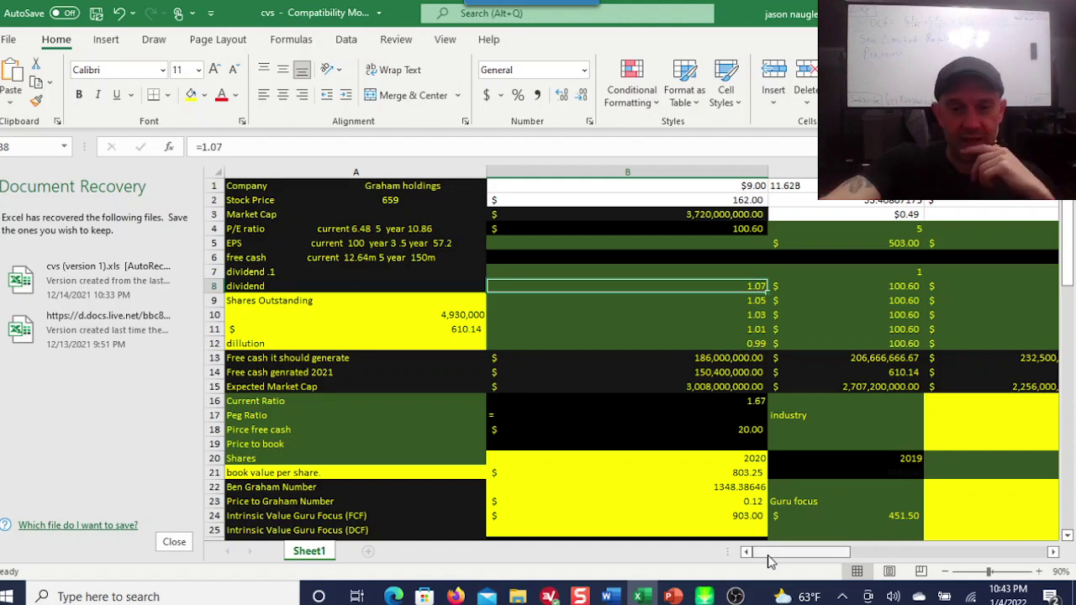
drag(764, 555, 904, 567)
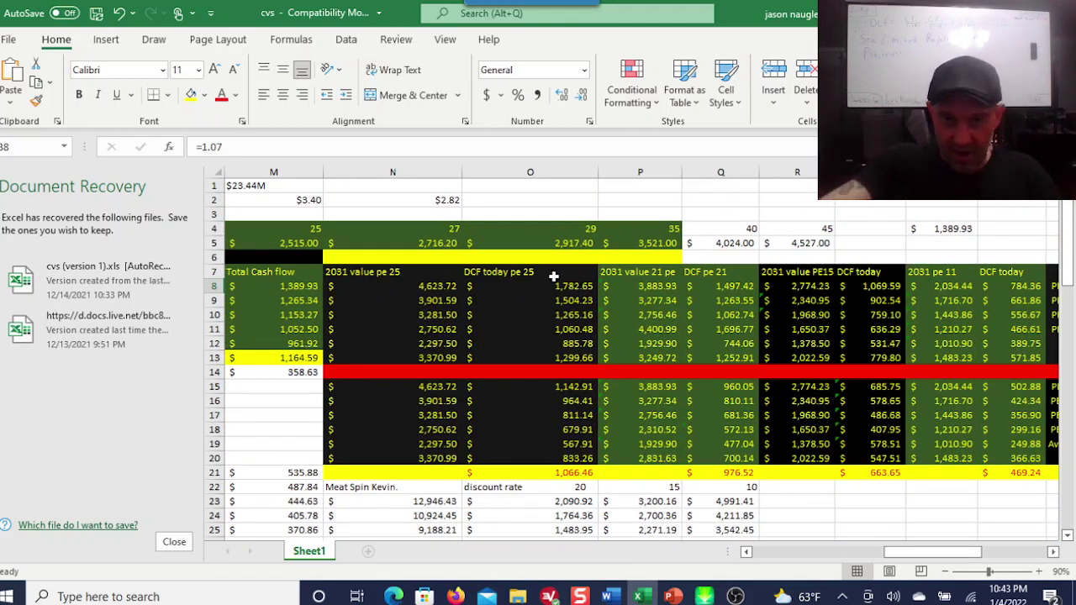
click(569, 287)
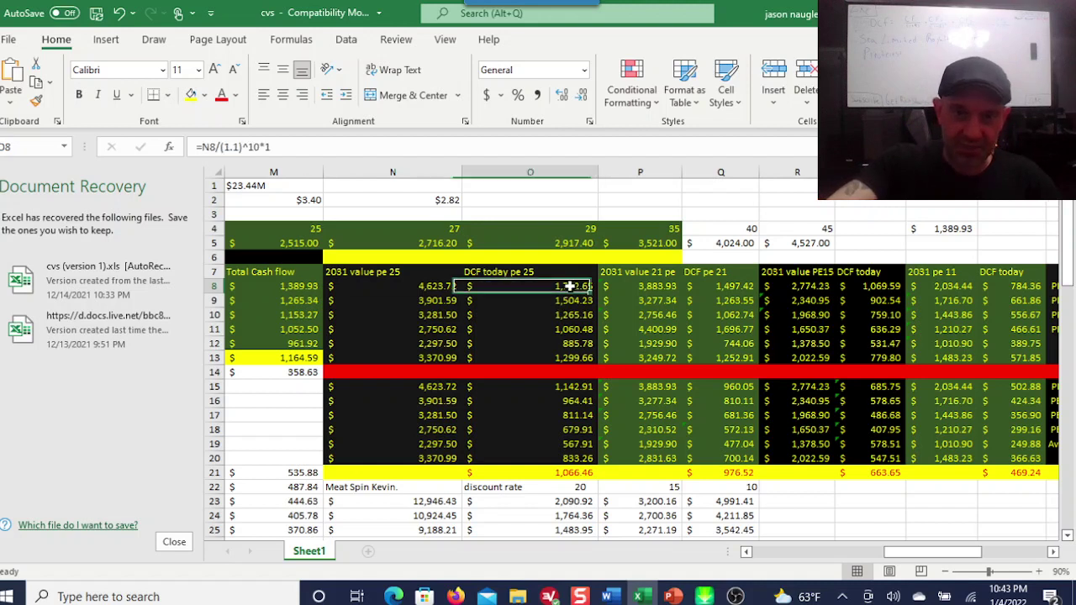
click(580, 386)
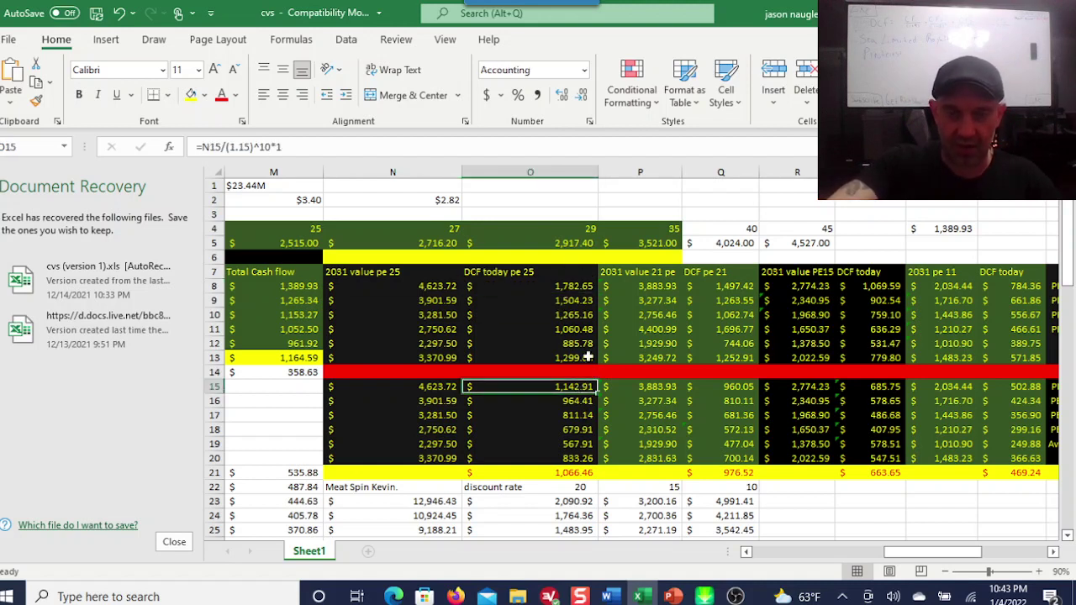
click(583, 473)
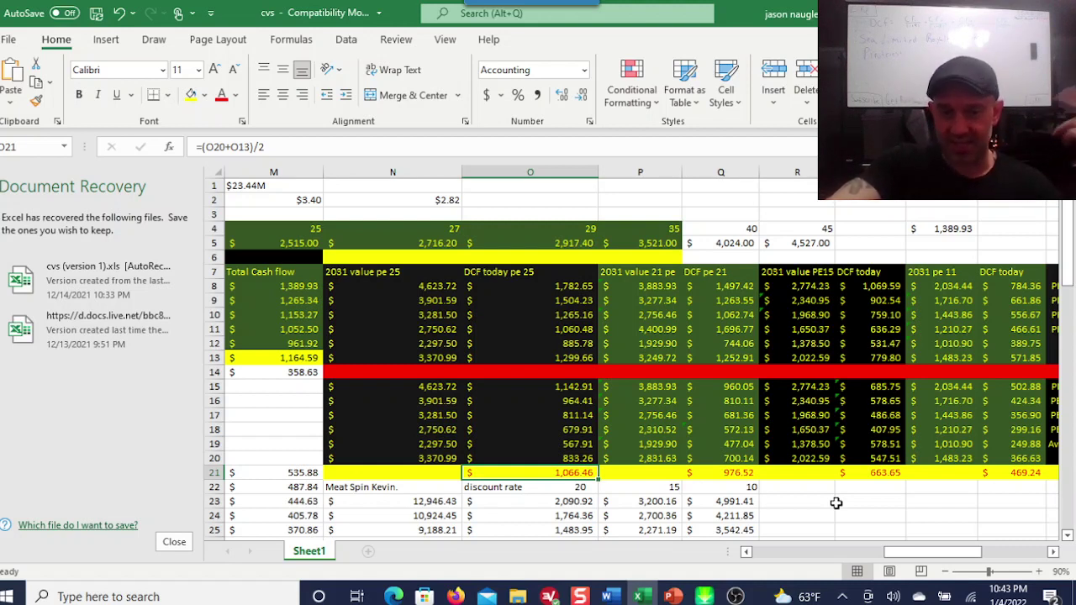
drag(905, 557, 938, 559)
click(648, 473)
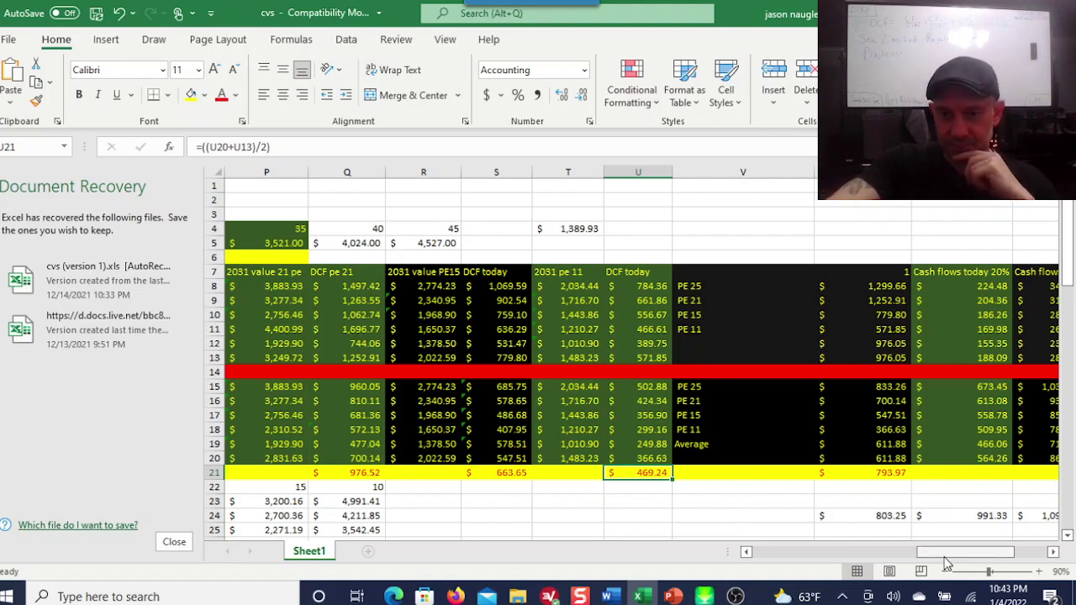
Step: Check the column W averaging formula in W8
drag(941, 553, 953, 552)
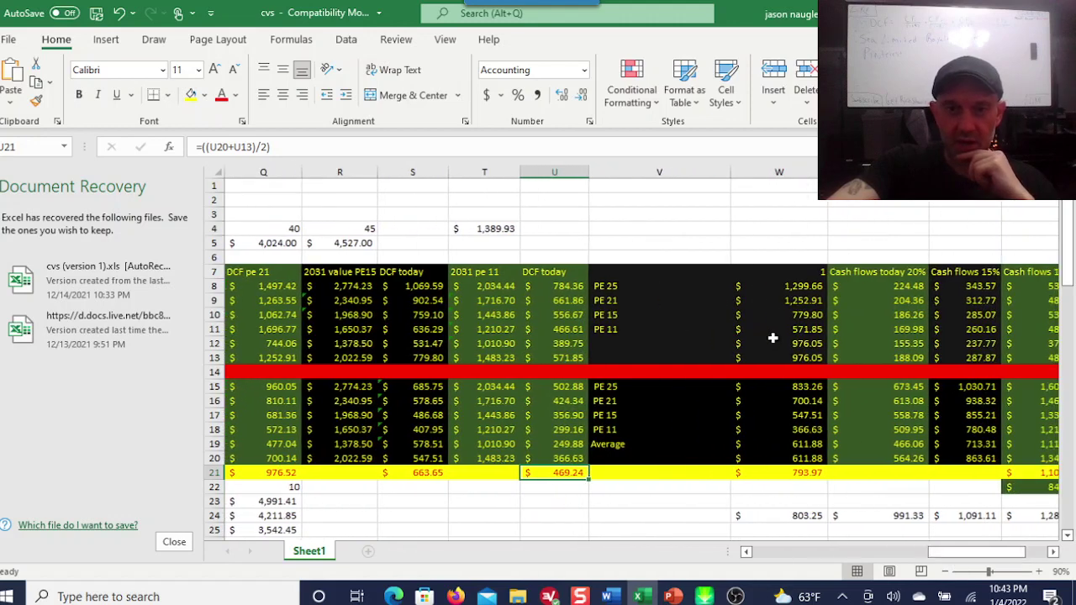
click(806, 286)
click(623, 285)
click(801, 286)
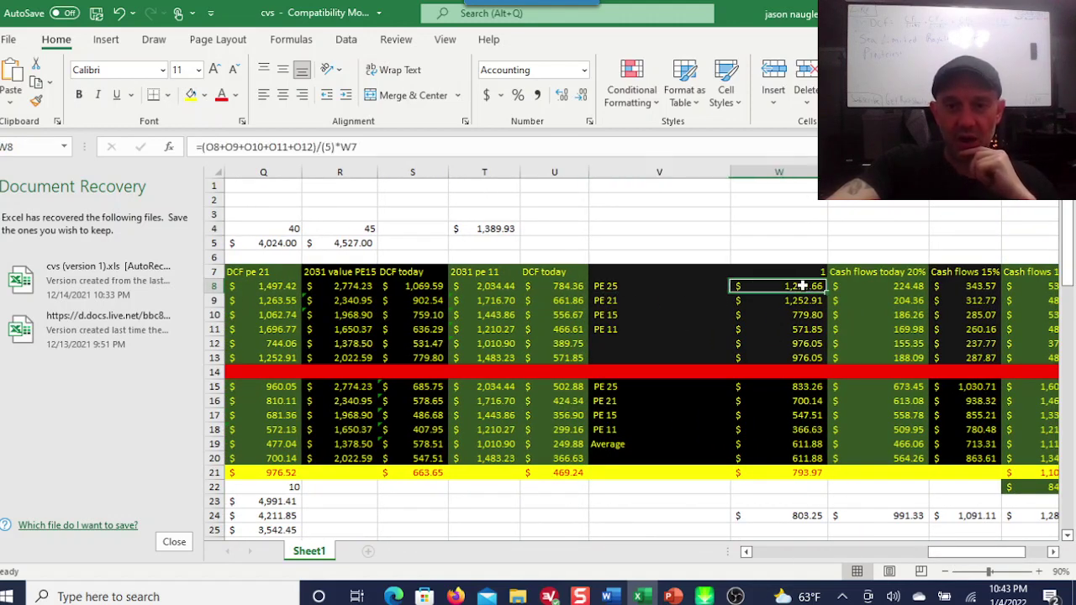
Step: Compare the PE 11 values in U12 and U13 with W11, then check W21's combined $793.97 average
click(565, 344)
click(565, 356)
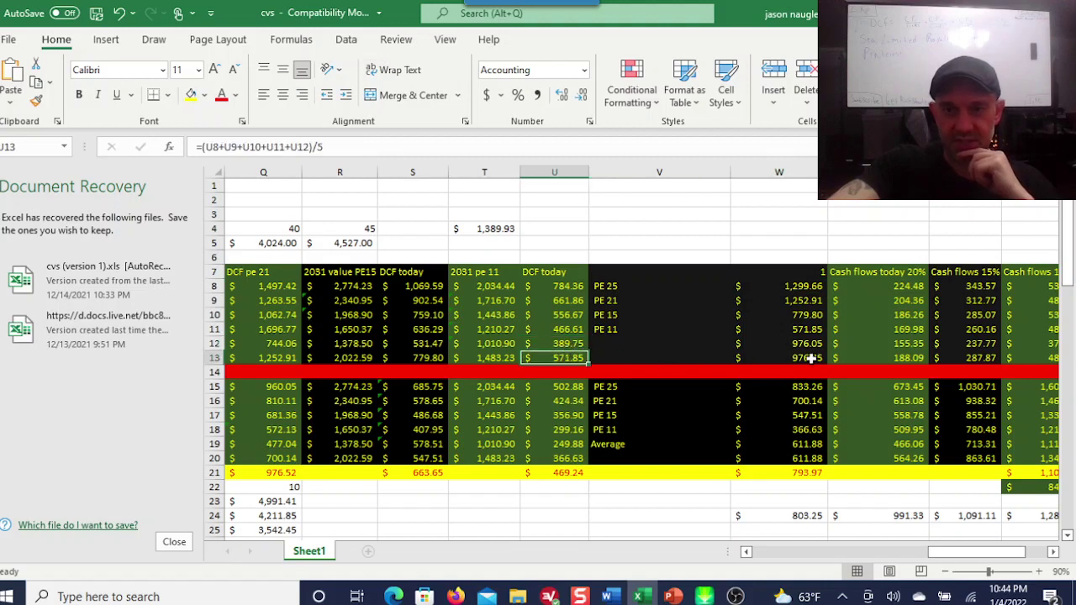
click(804, 332)
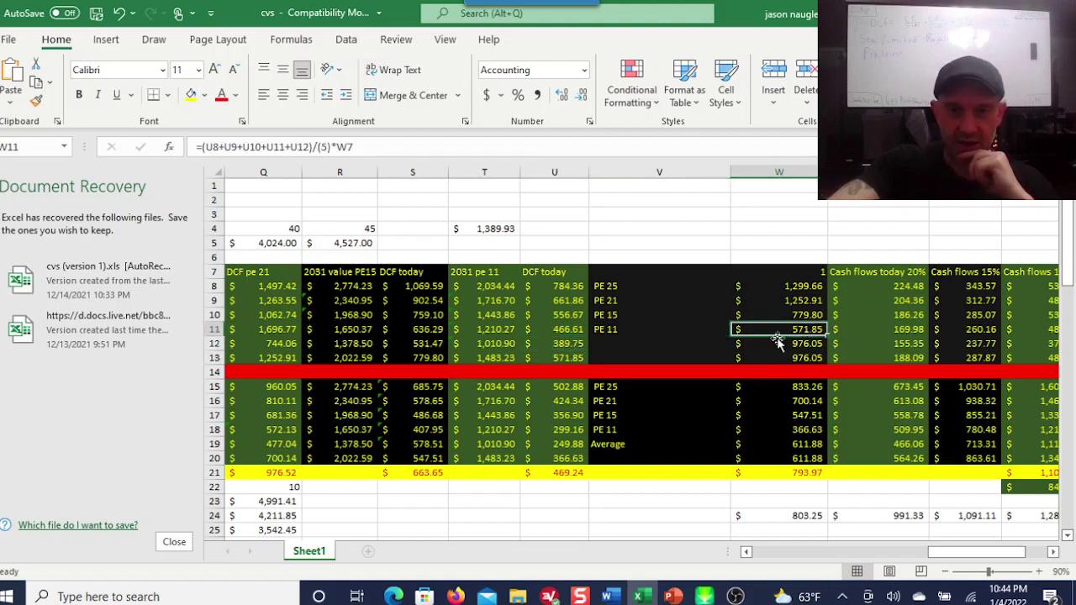
click(558, 358)
click(769, 332)
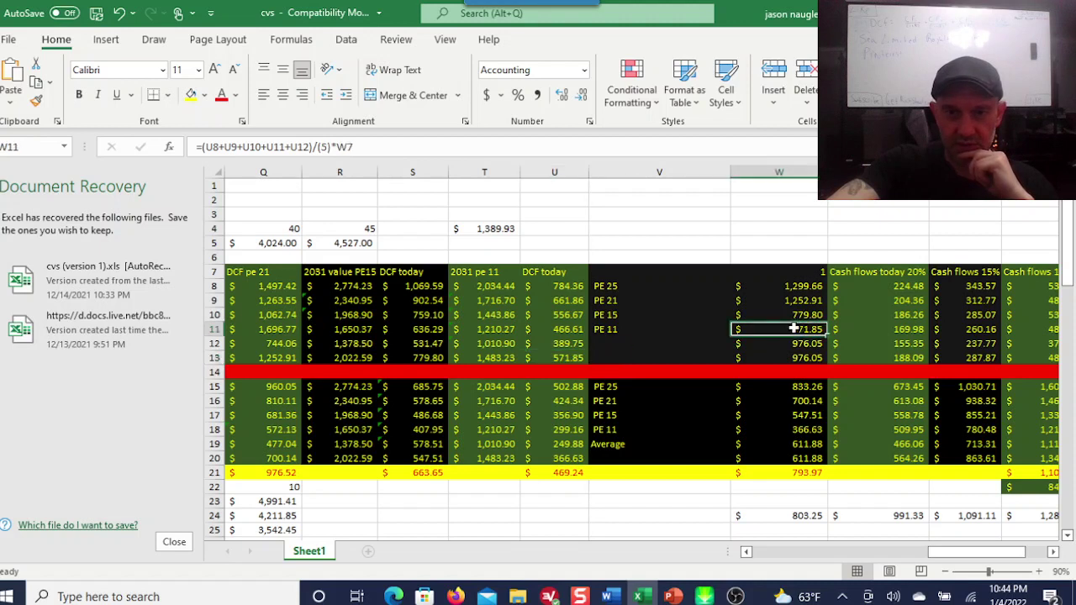
click(548, 359)
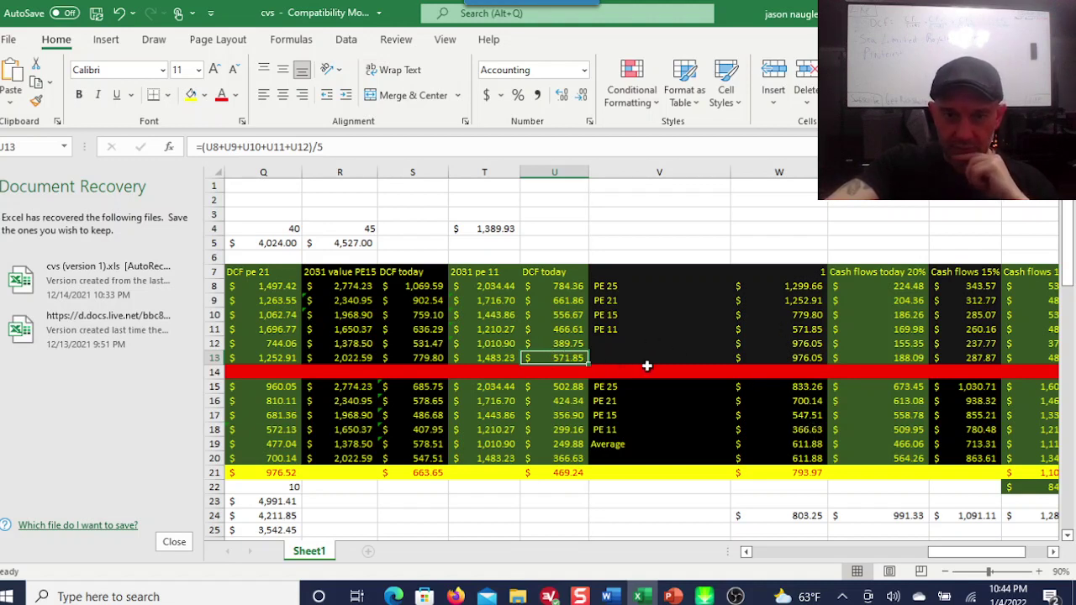
click(572, 446)
click(789, 475)
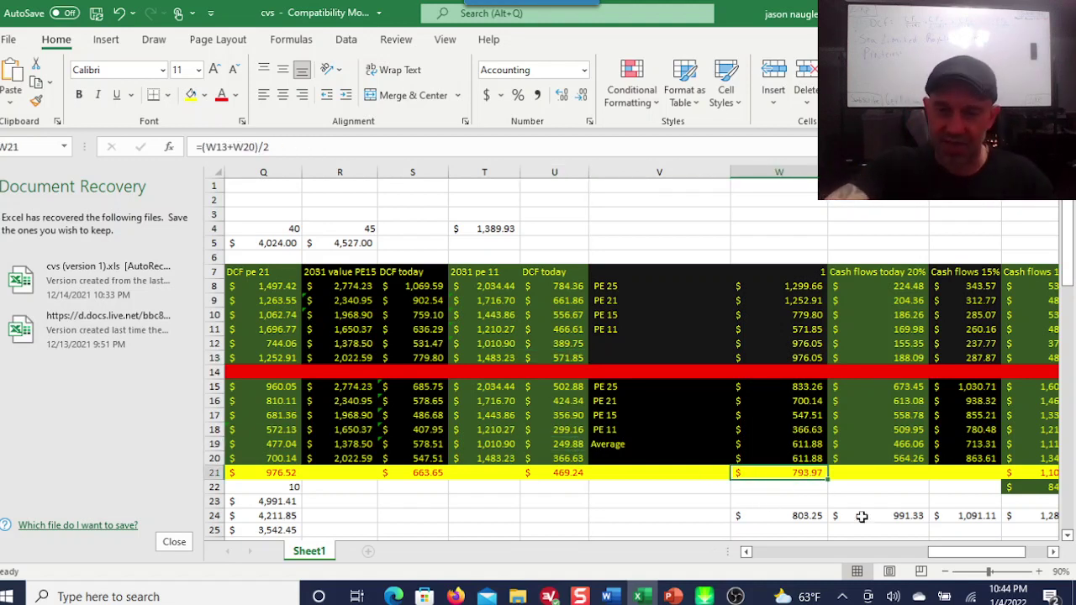
drag(959, 562, 972, 561)
click(893, 473)
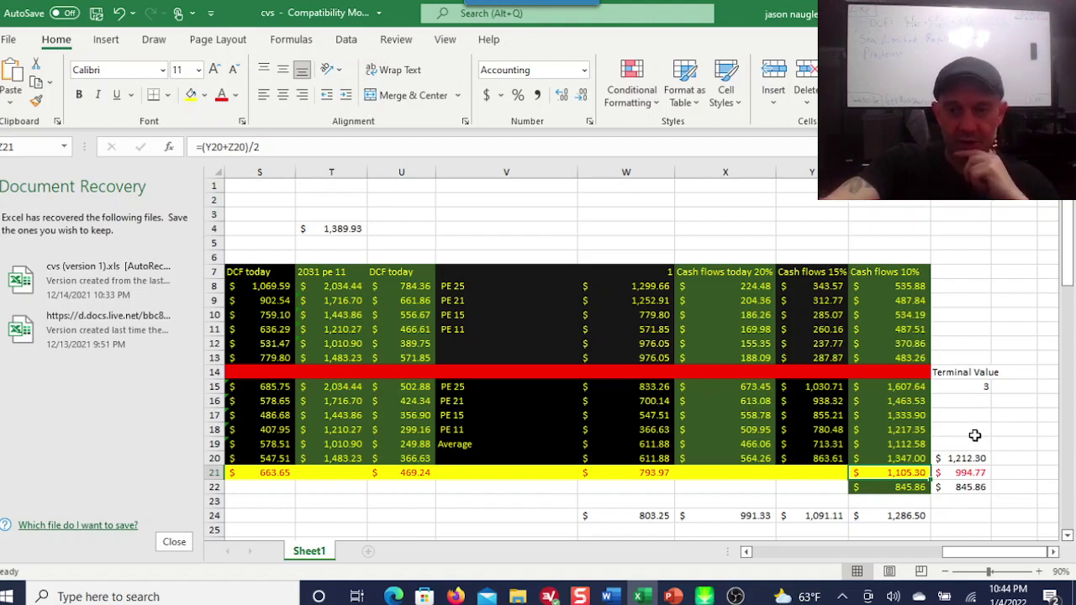
click(816, 445)
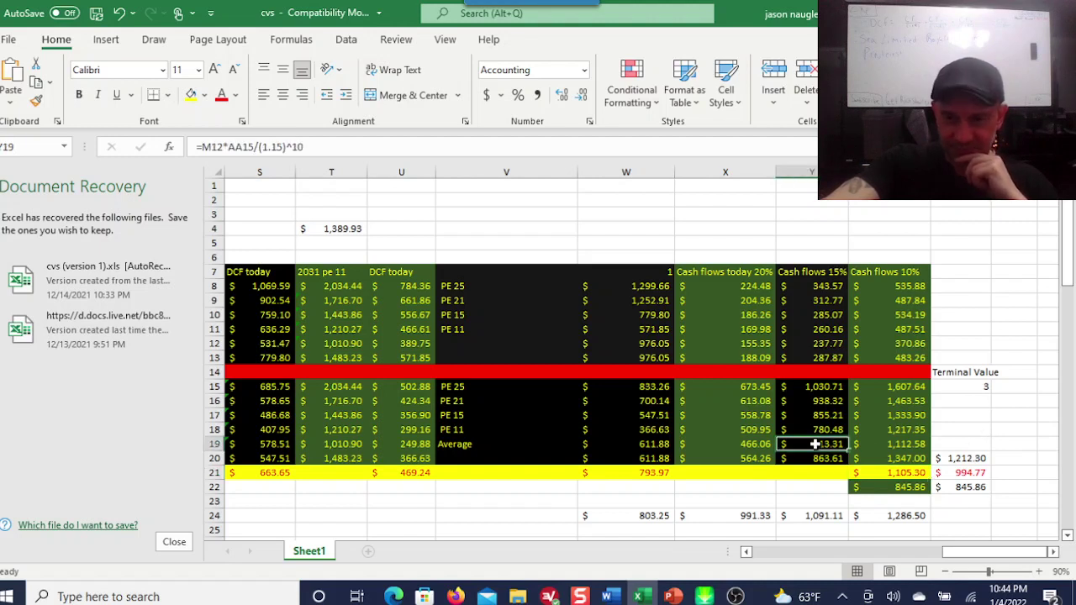
click(822, 389)
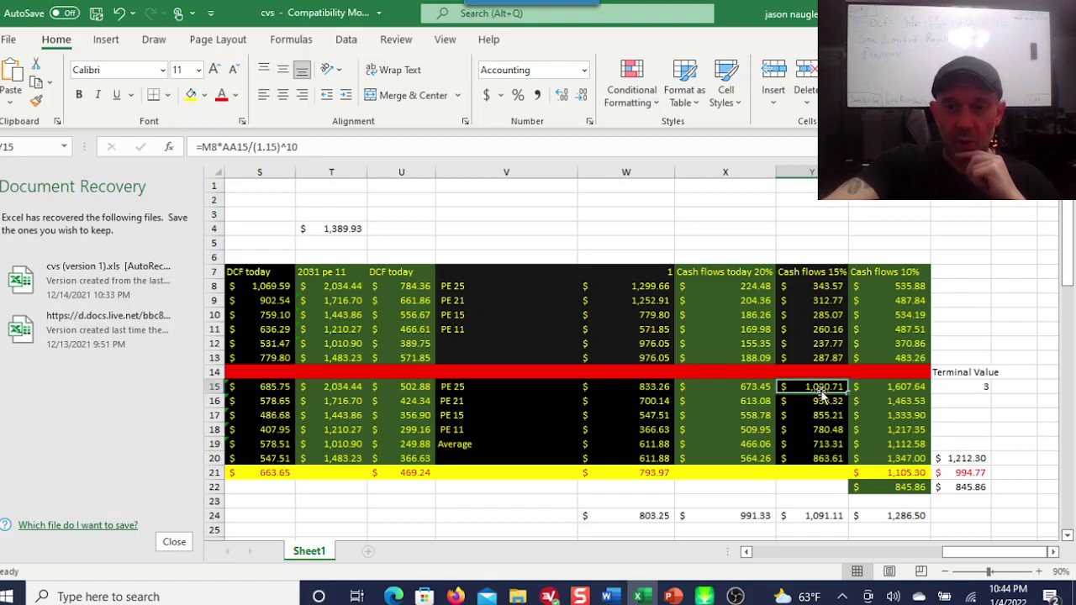
click(833, 454)
click(832, 444)
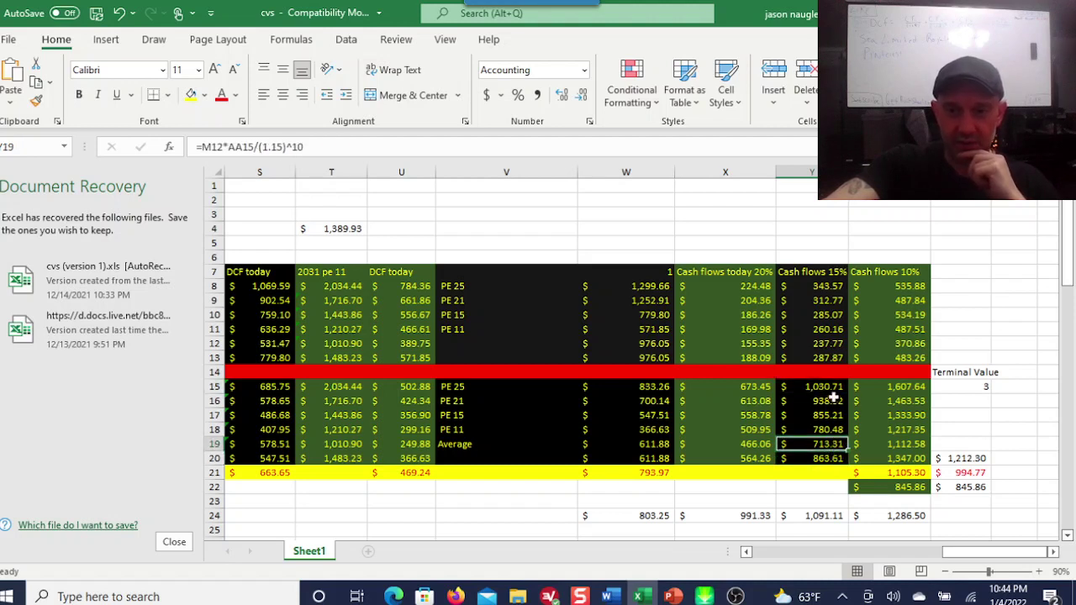
click(831, 391)
click(828, 444)
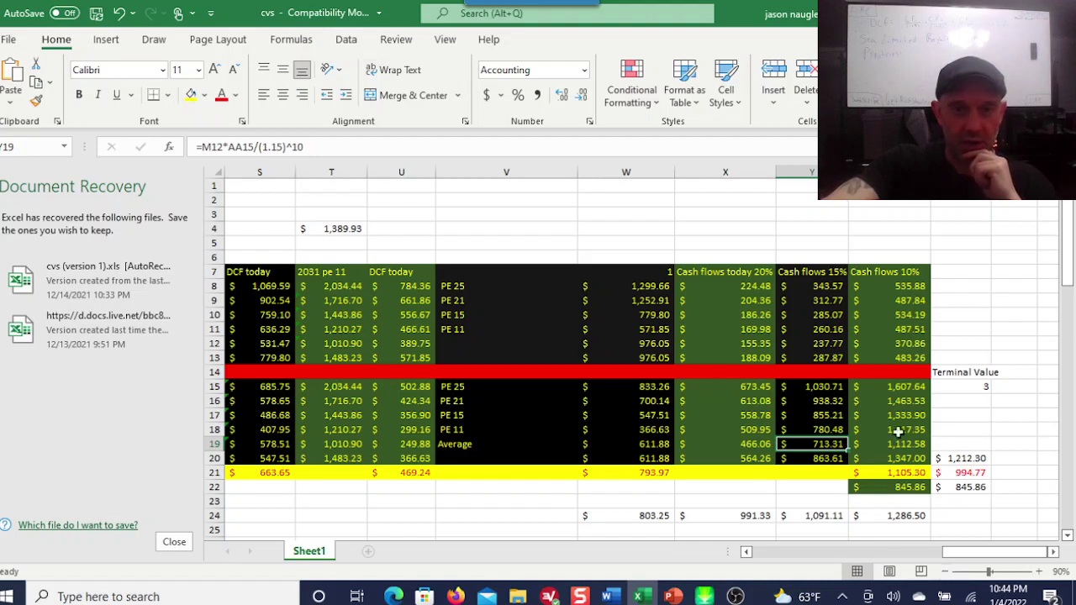
click(911, 473)
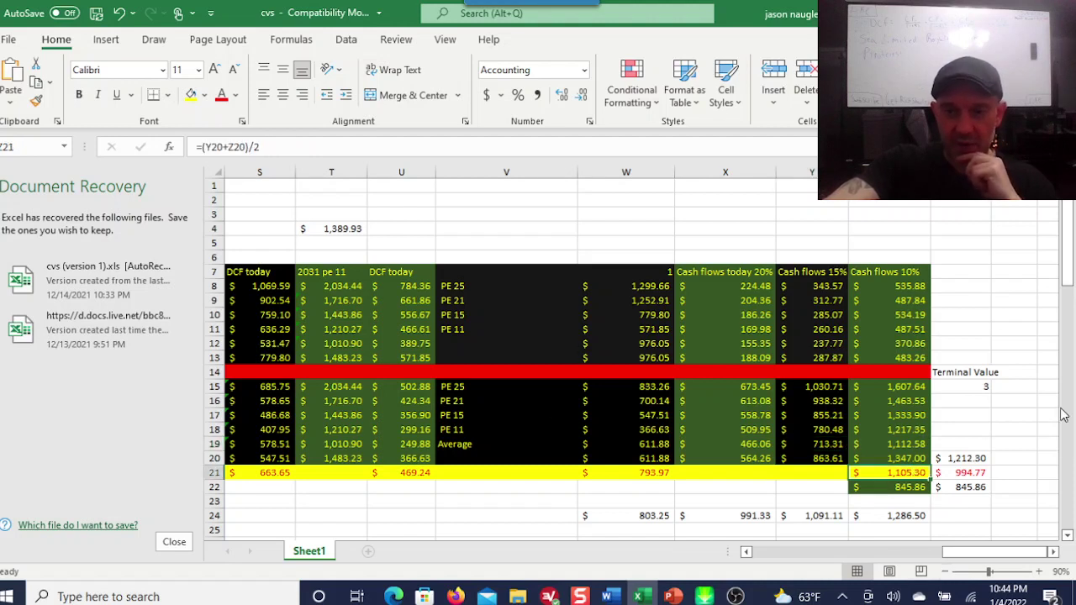
click(916, 485)
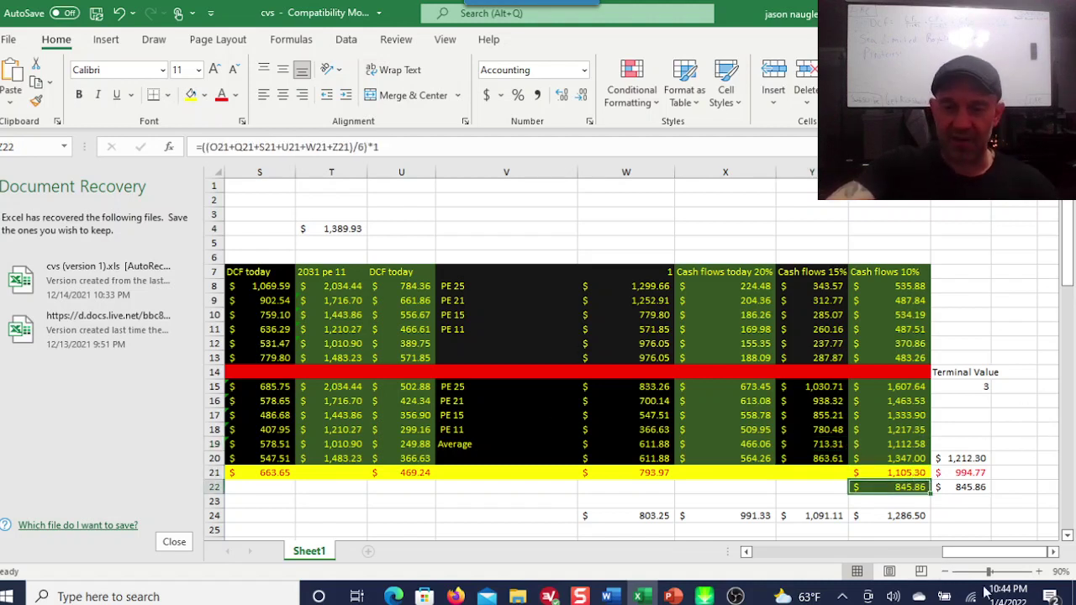
Step: Inspect the H15 market price, share price, free cash flow and I16 discounted share price formulas
drag(1001, 552, 868, 572)
click(565, 386)
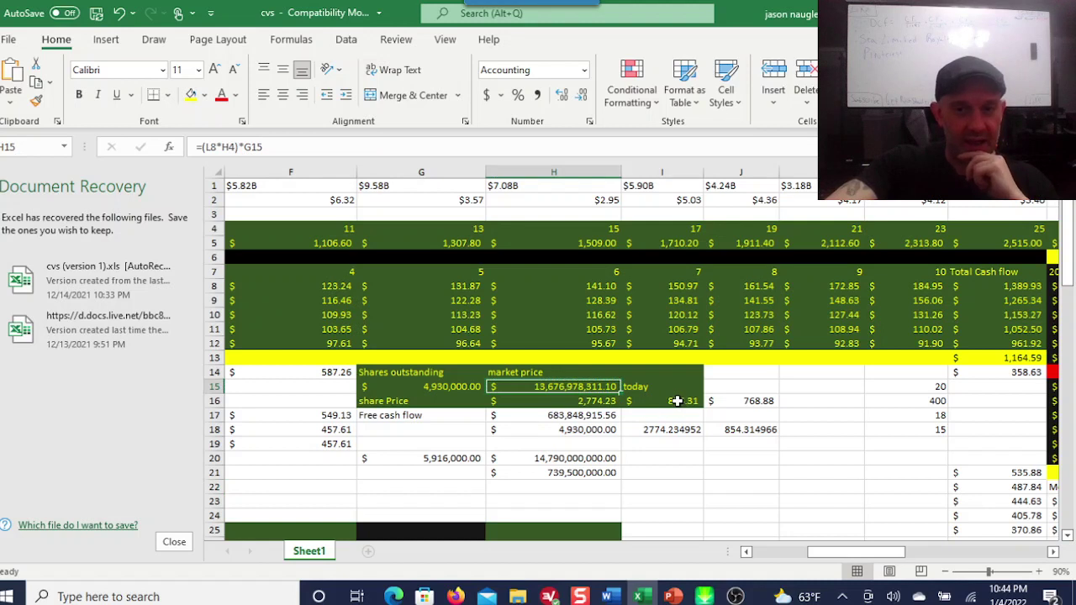
click(570, 402)
click(580, 412)
key(Up)
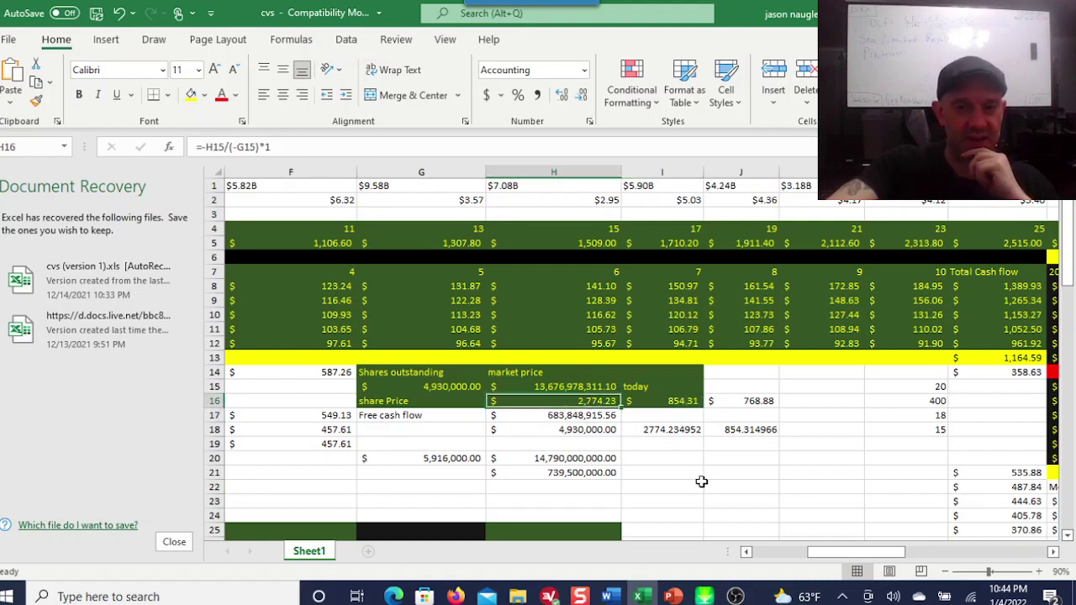
click(685, 403)
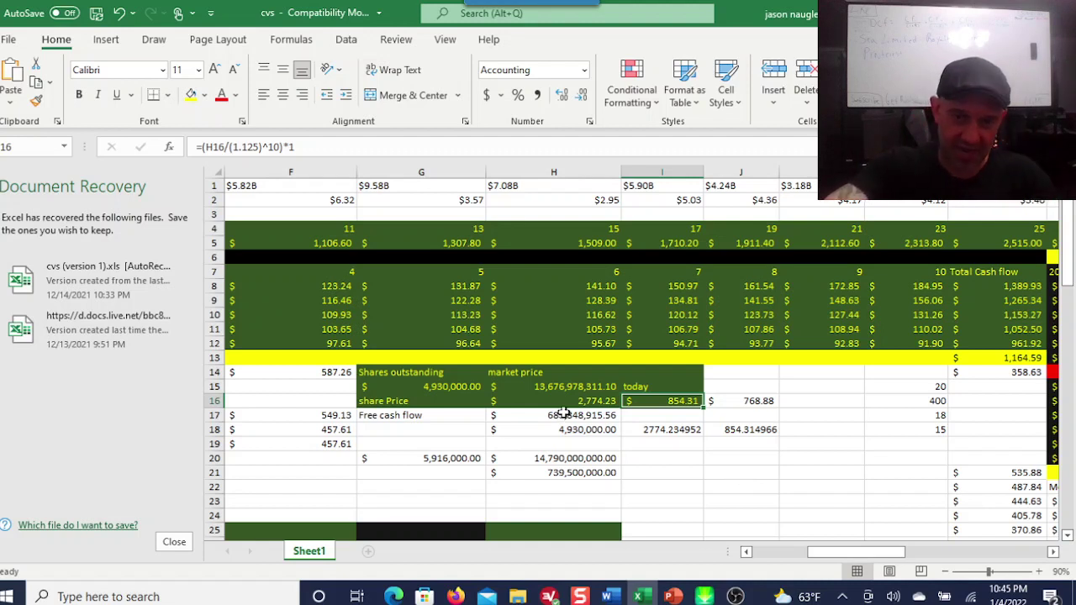
Step: Change the H15 market price formula to reference L10 instead of L8, giving share price $1,968.90
click(590, 387)
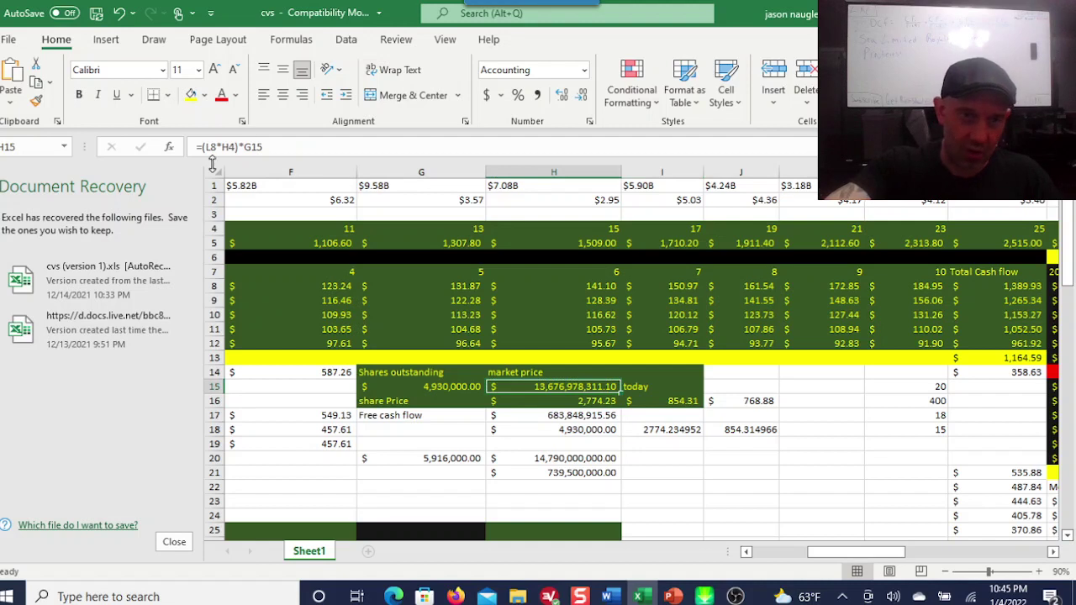
click(216, 147)
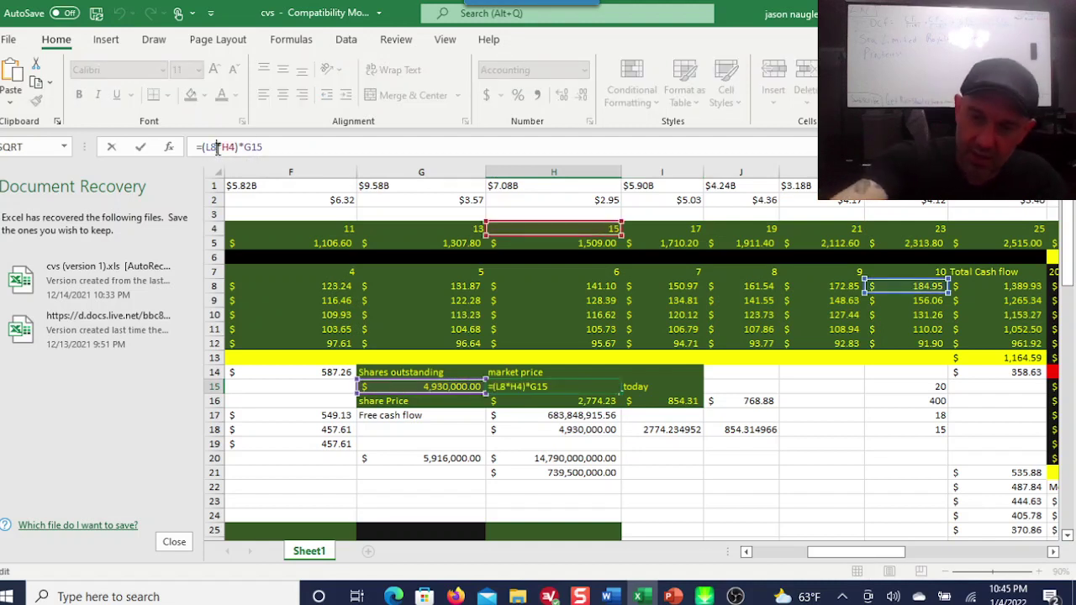
key(Delete)
text(10)
key(Return)
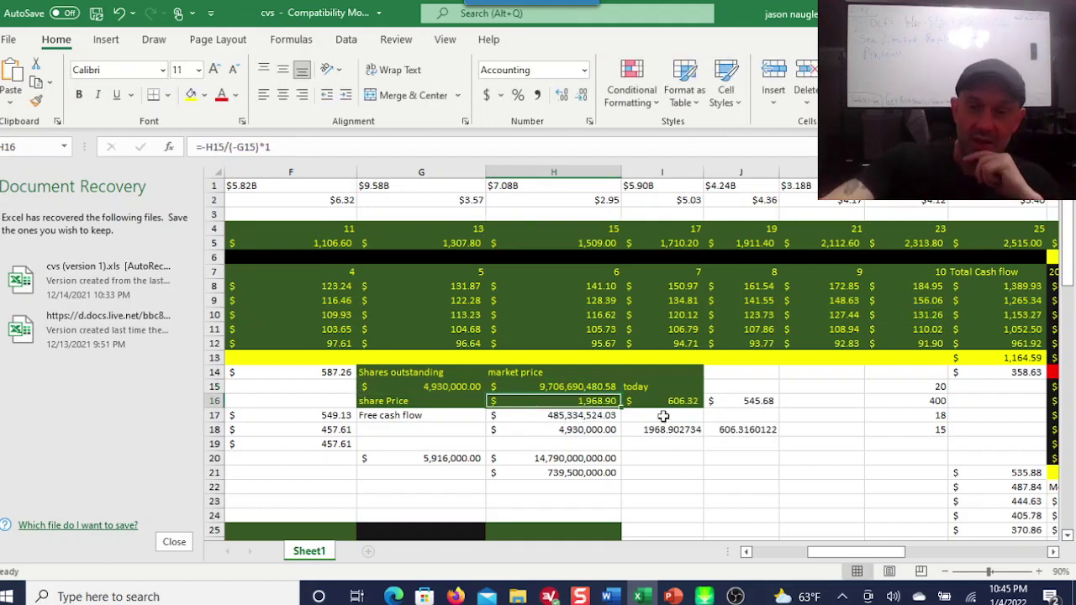
key(Right)
drag(854, 553, 757, 560)
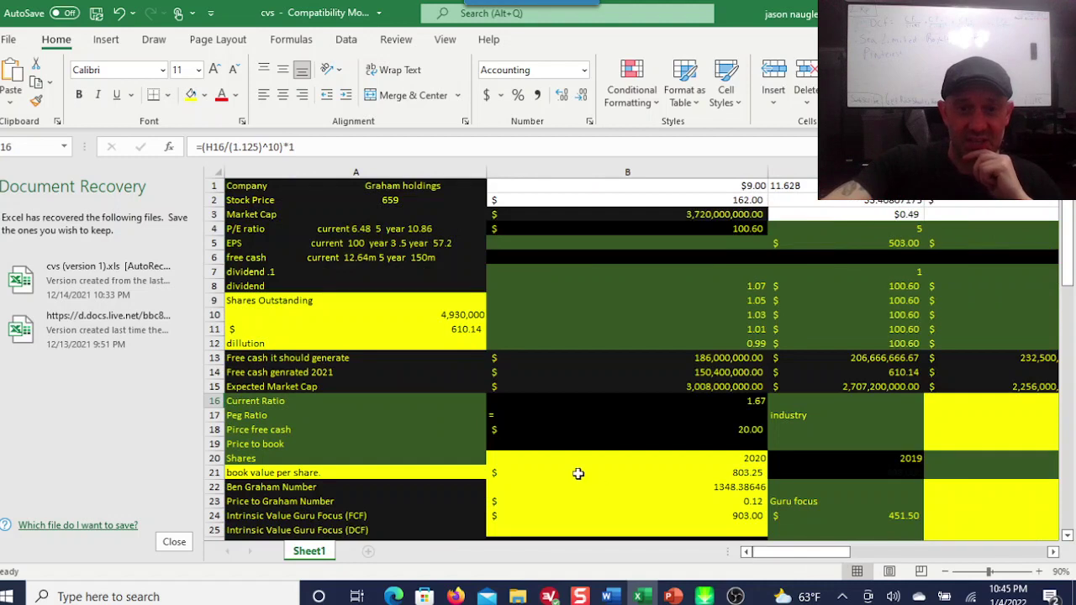
click(388, 200)
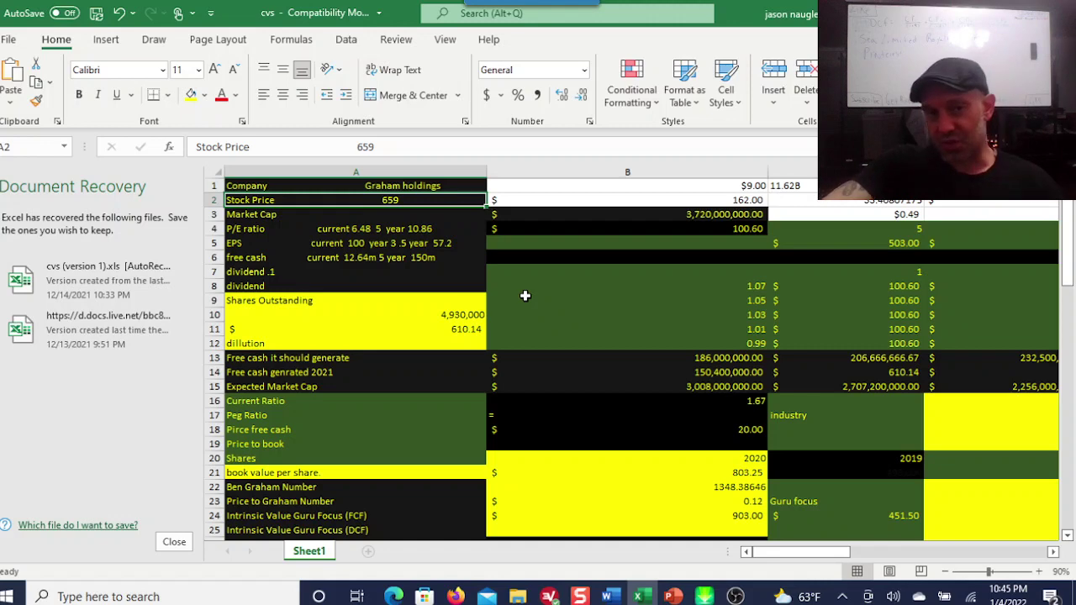
drag(774, 551, 849, 556)
click(691, 404)
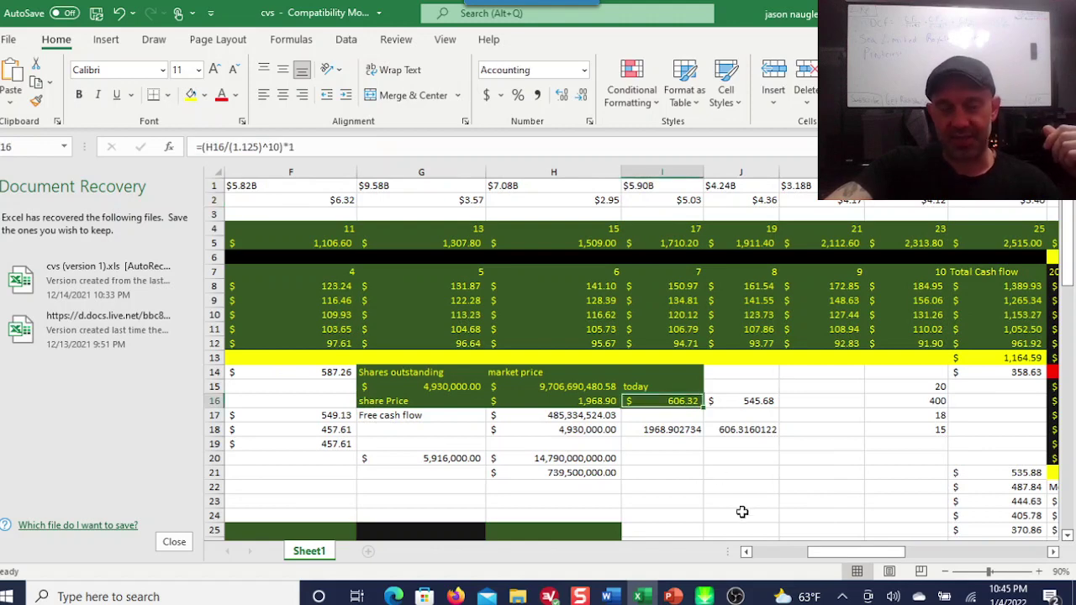
drag(840, 555, 769, 555)
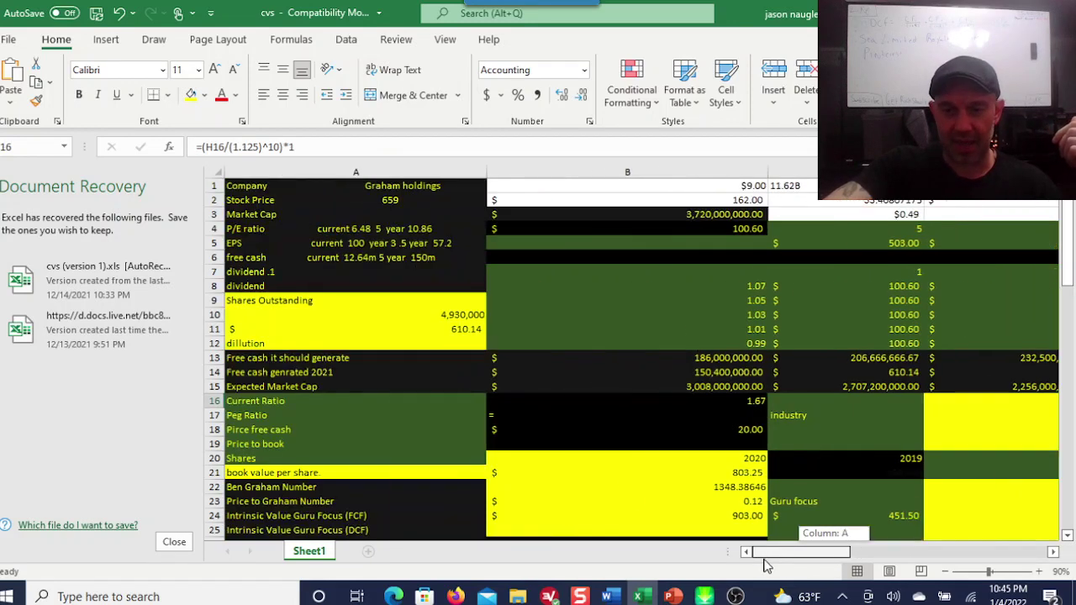
click(384, 203)
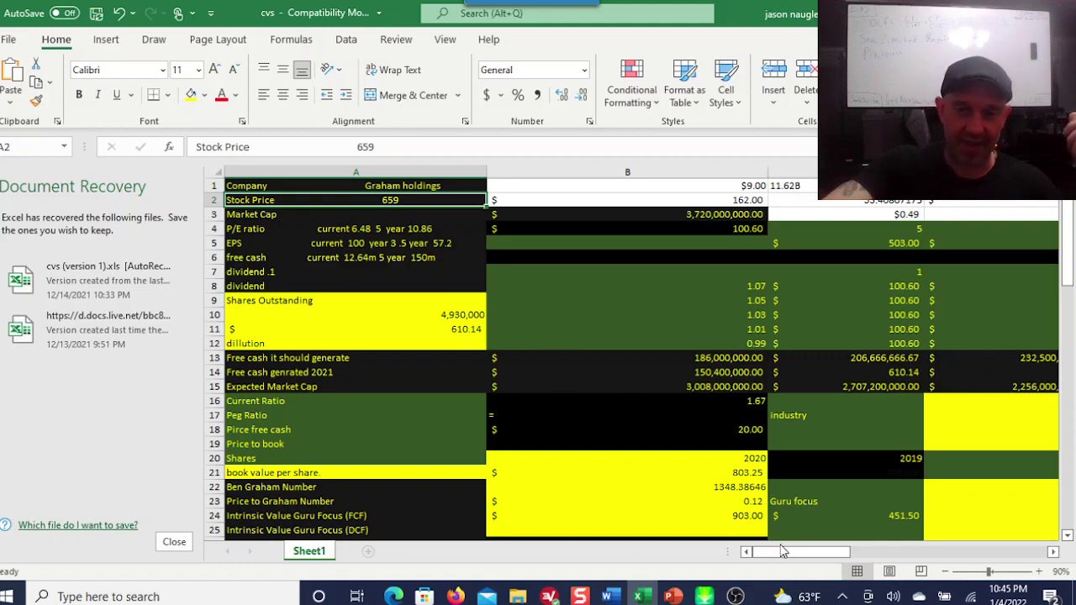
drag(777, 559, 979, 562)
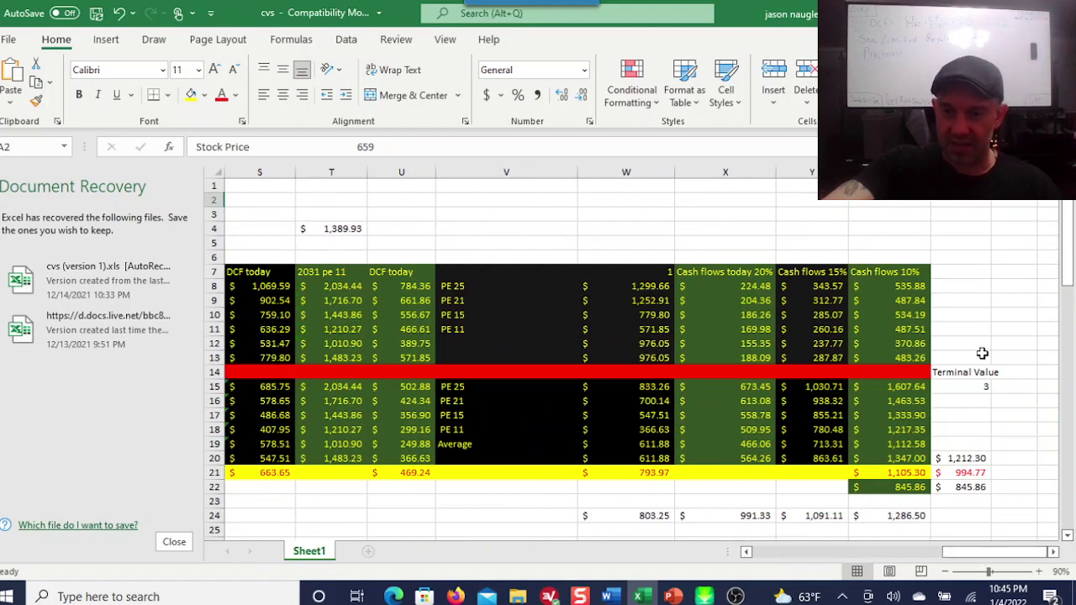
scroll(1050, 350, down, 4)
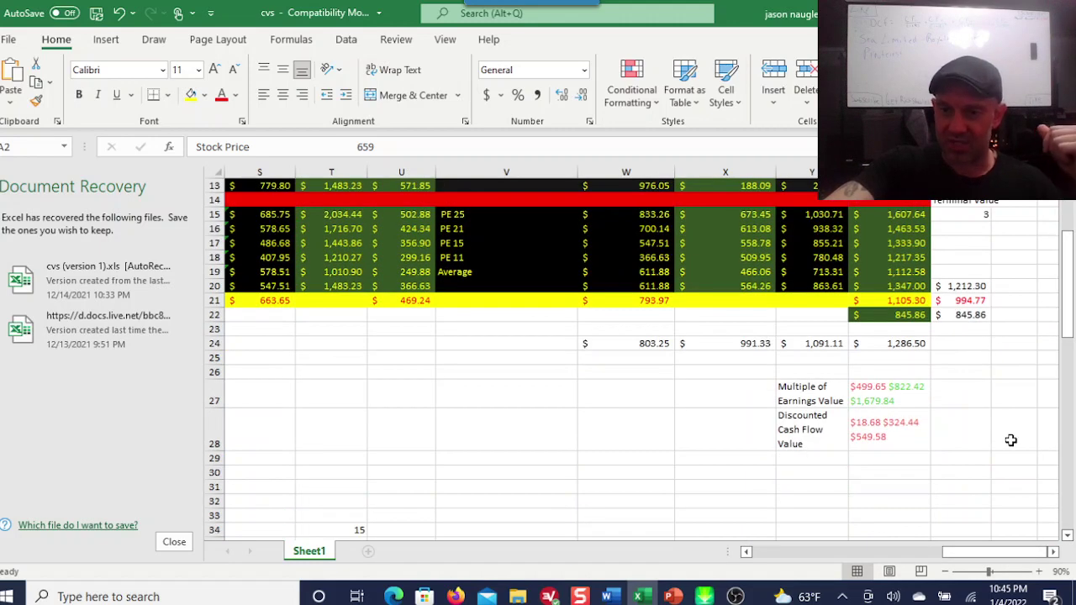
click(795, 396)
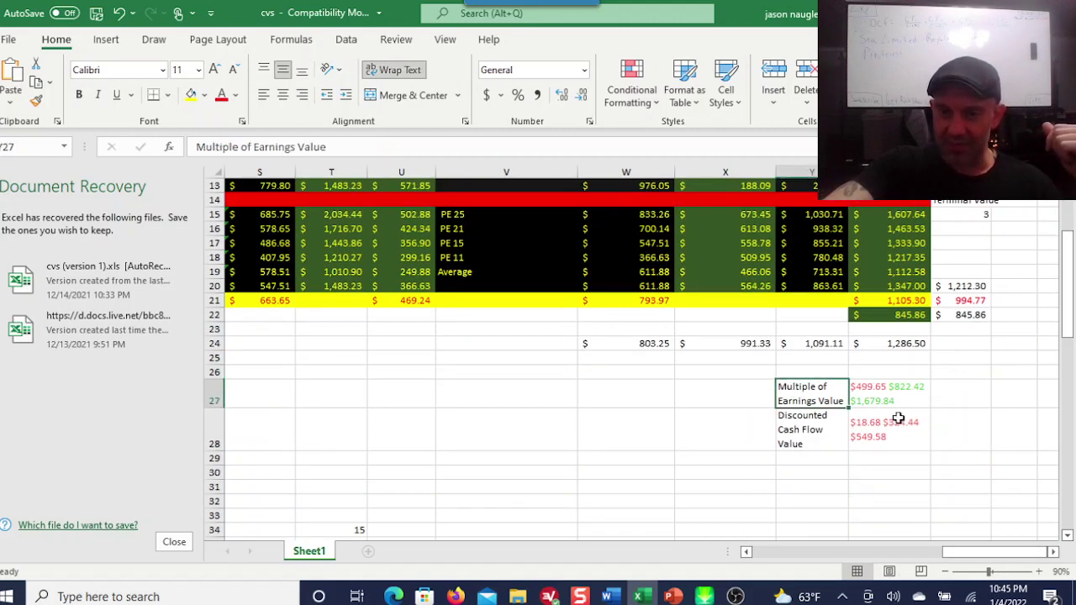
click(874, 393)
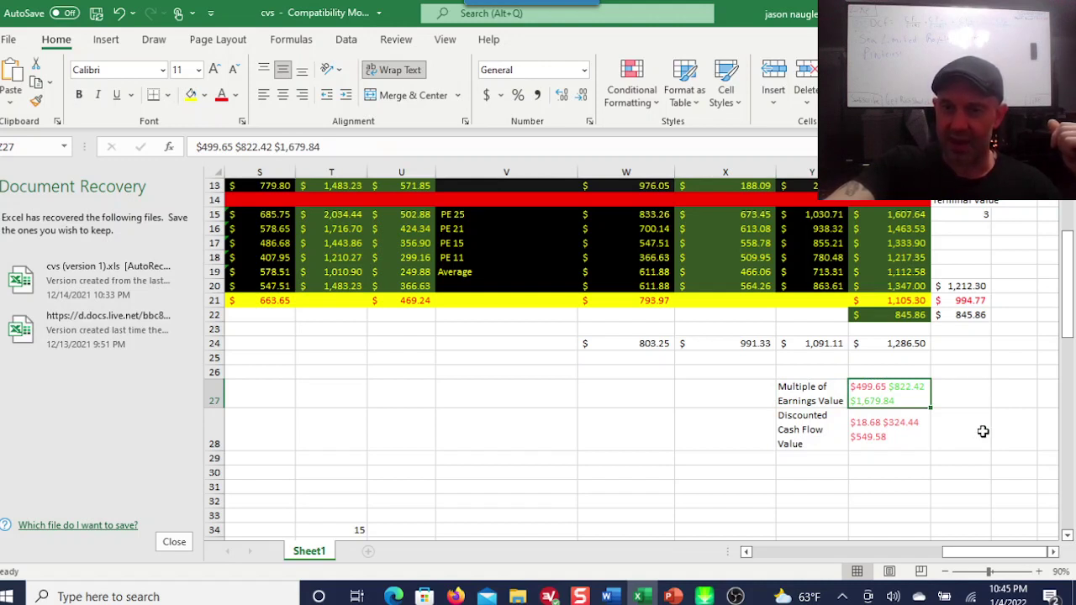
click(826, 429)
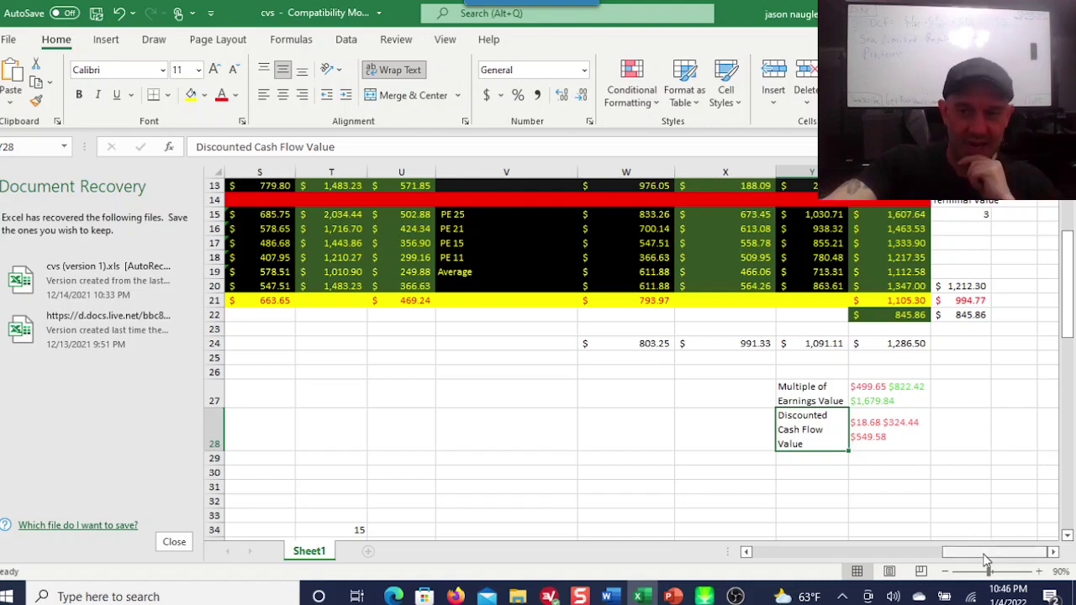
mouse_move(986, 559)
mouse_down()
mouse_move(925, 557)
mouse_move(990, 558)
mouse_up()
scroll(1006, 497, up, 4)
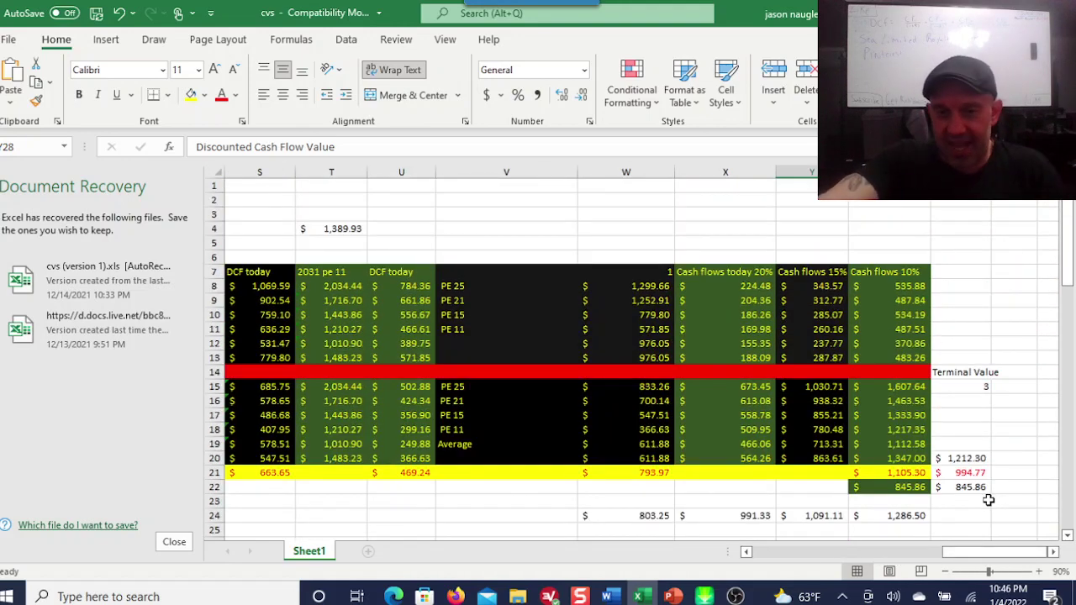
drag(979, 559, 829, 568)
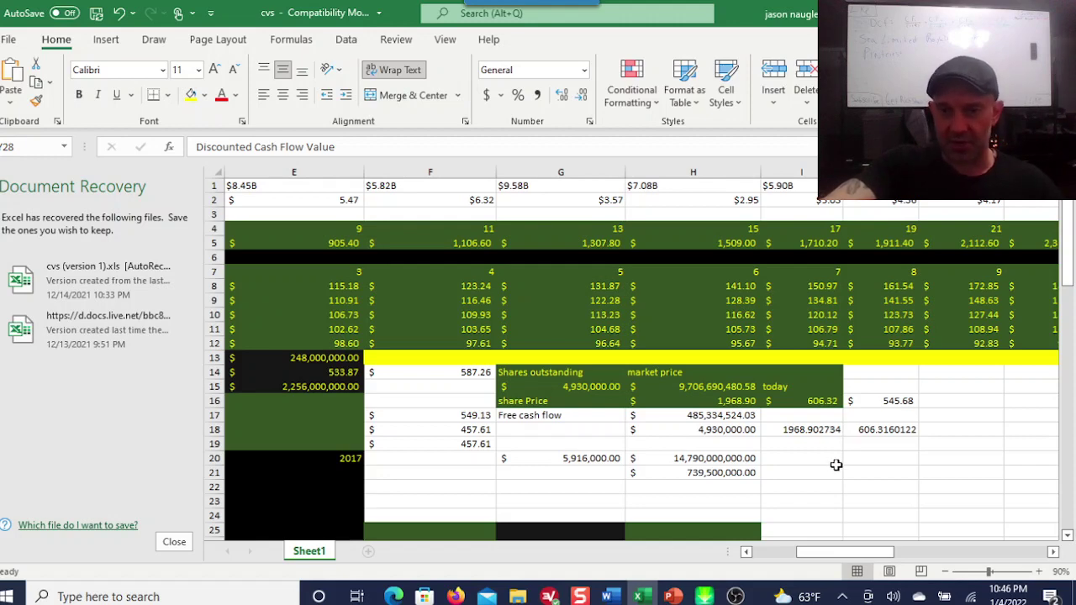
drag(829, 553, 783, 553)
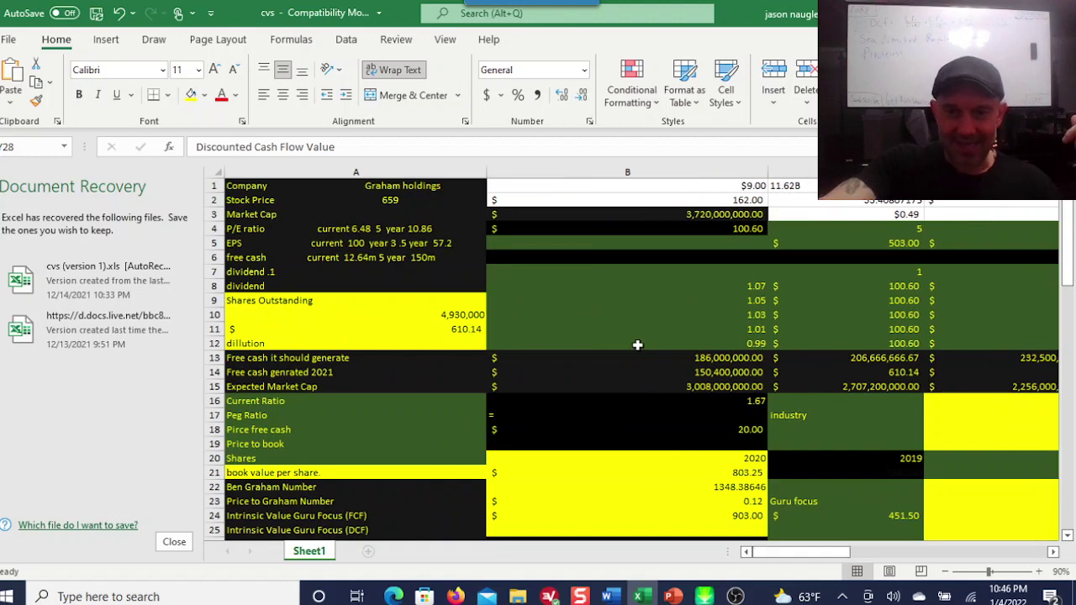
scroll(640, 344, down, 2)
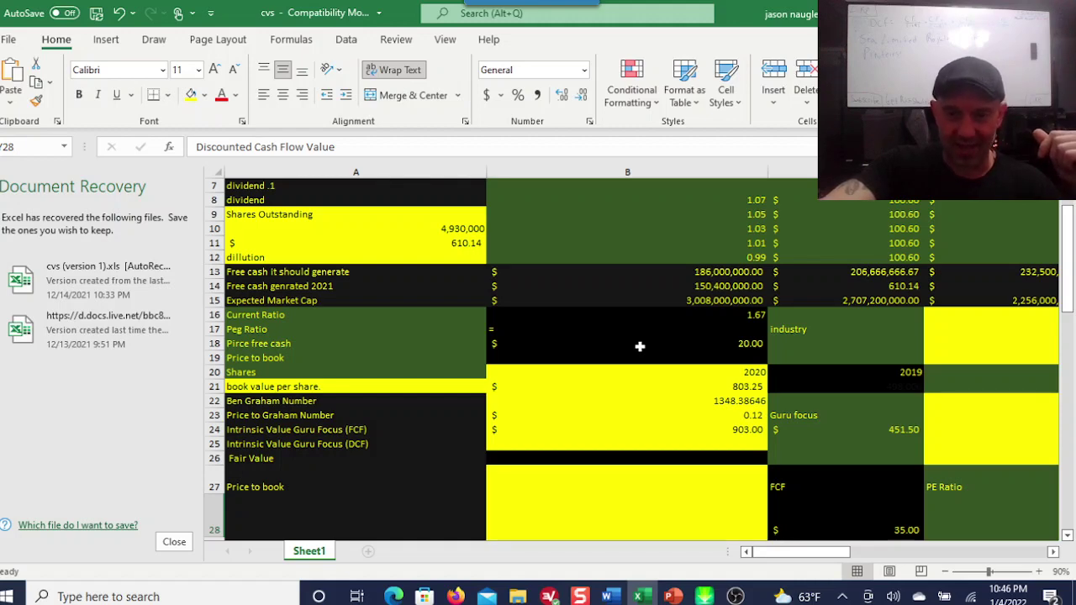
scroll(640, 345, down, 5)
scroll(640, 347, up, 7)
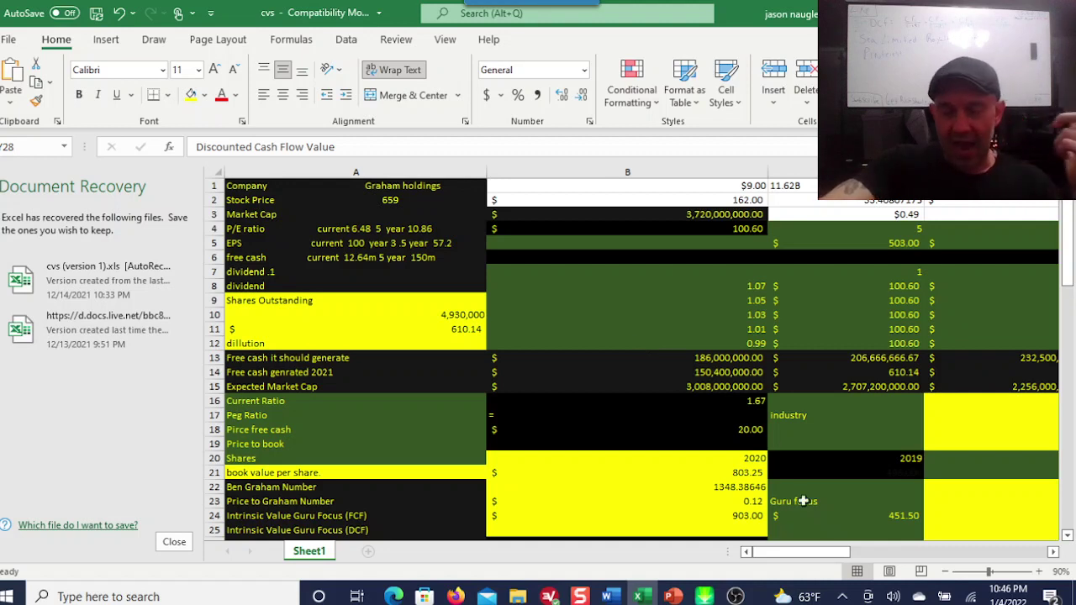
click(758, 286)
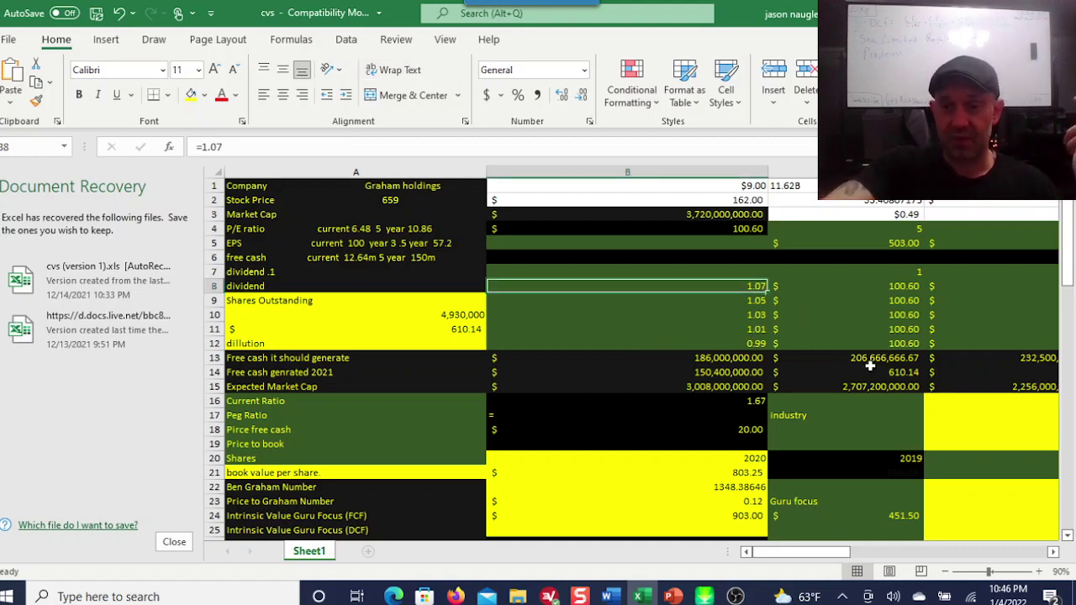
drag(807, 552, 1008, 564)
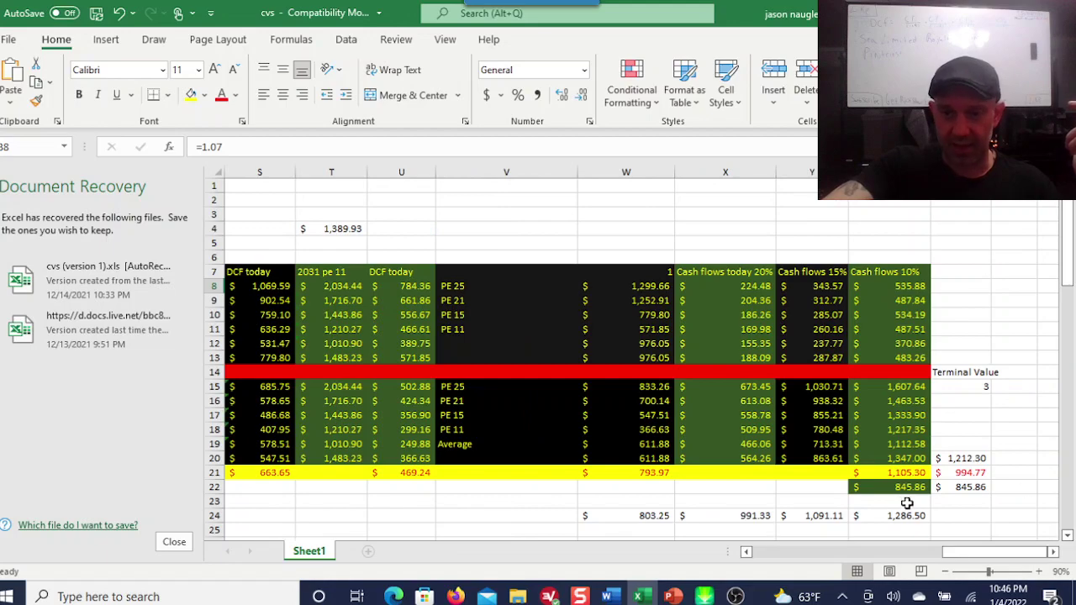
click(904, 489)
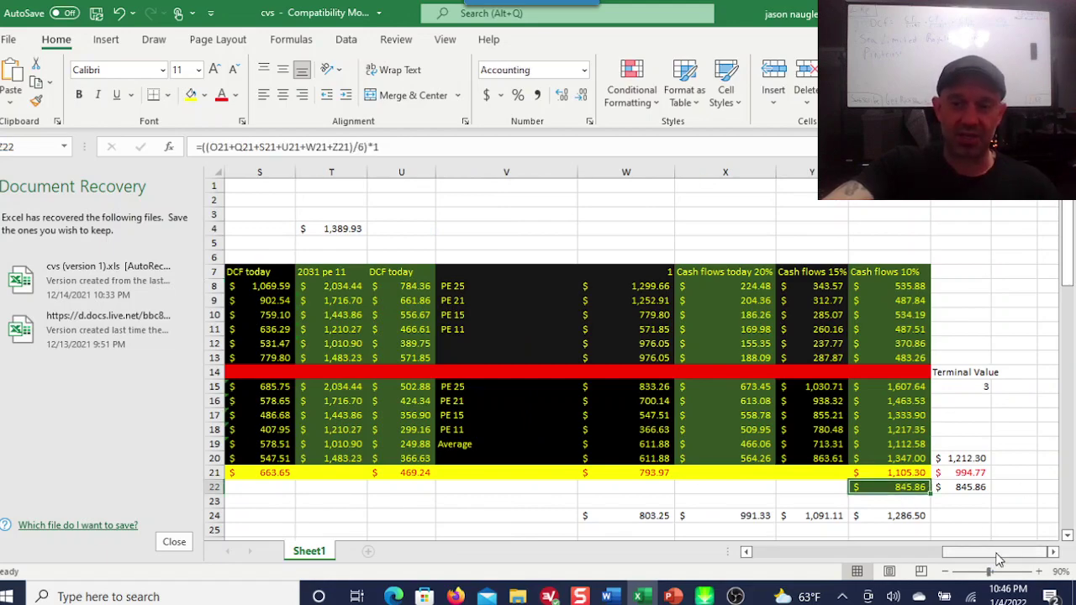
drag(990, 555, 774, 555)
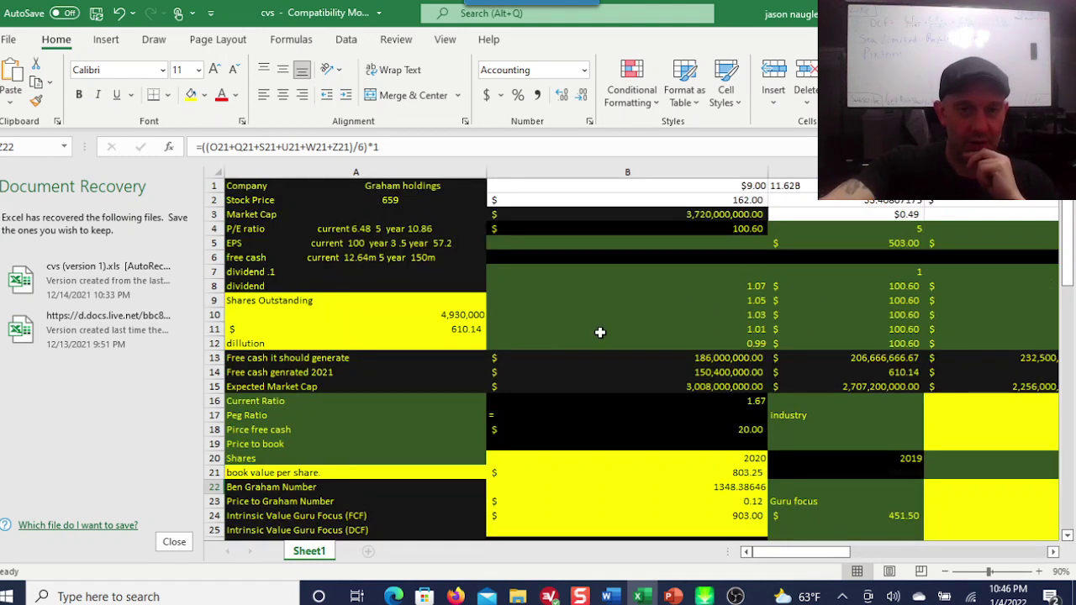
scroll(600, 332, down, 5)
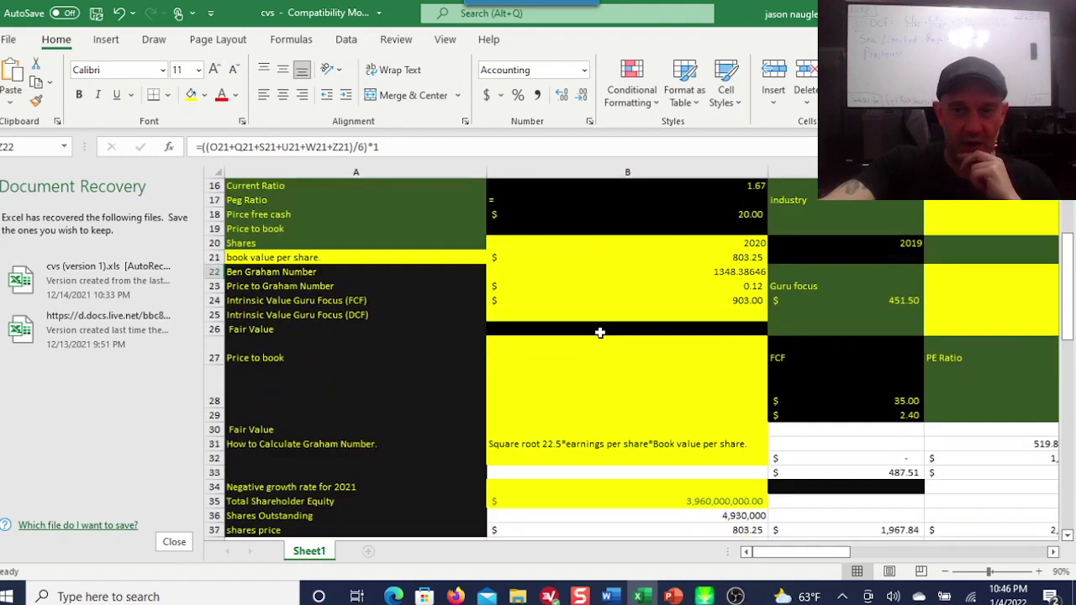
click(751, 271)
scroll(706, 421, down, 3)
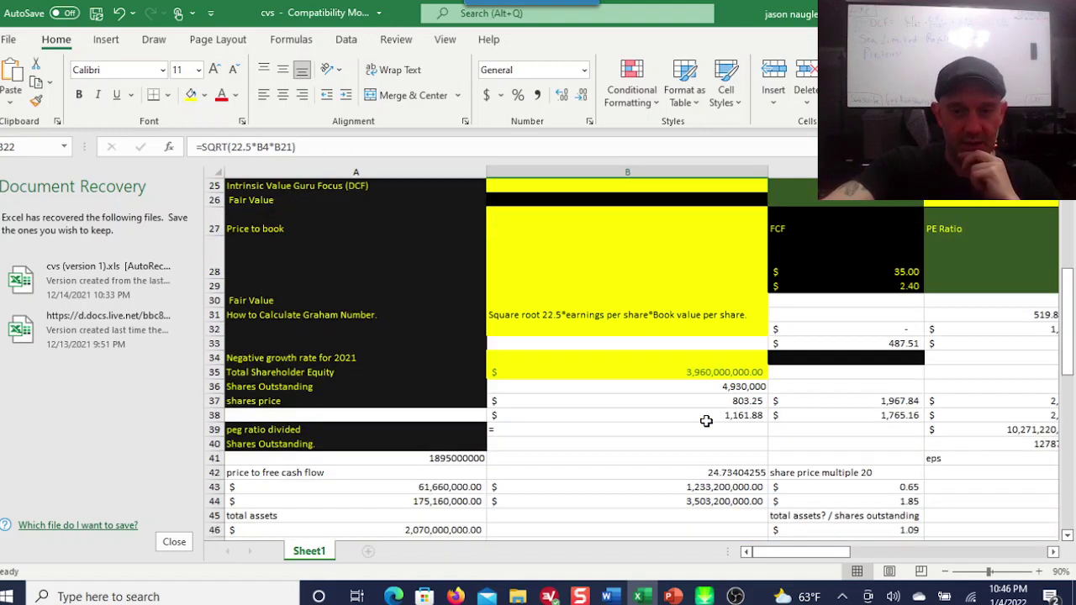
click(755, 405)
click(747, 417)
scroll(883, 380, up, 7)
scroll(815, 379, up, 1)
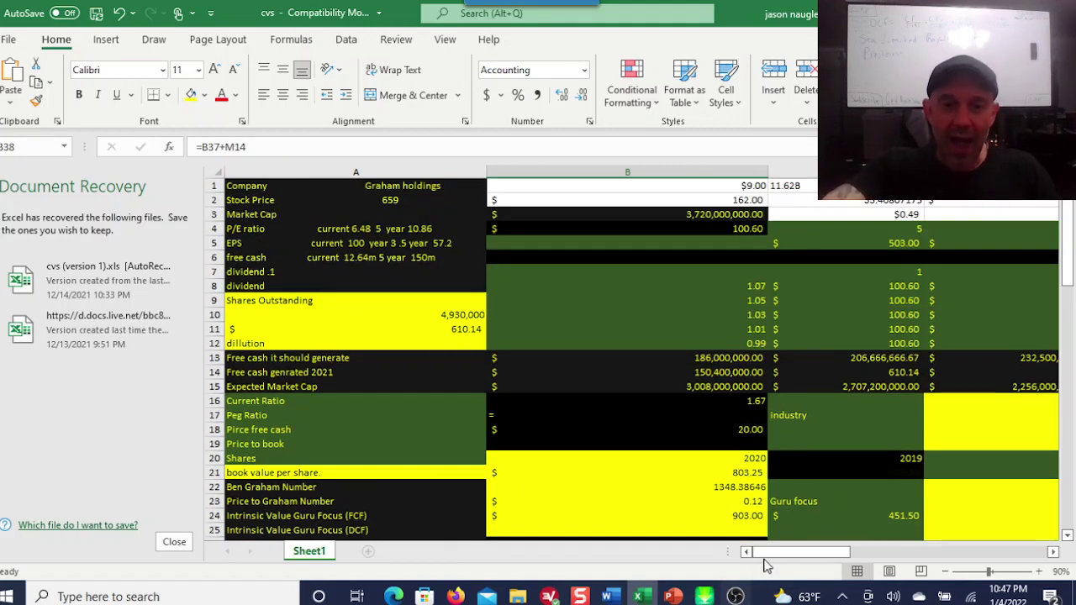
drag(809, 557, 997, 561)
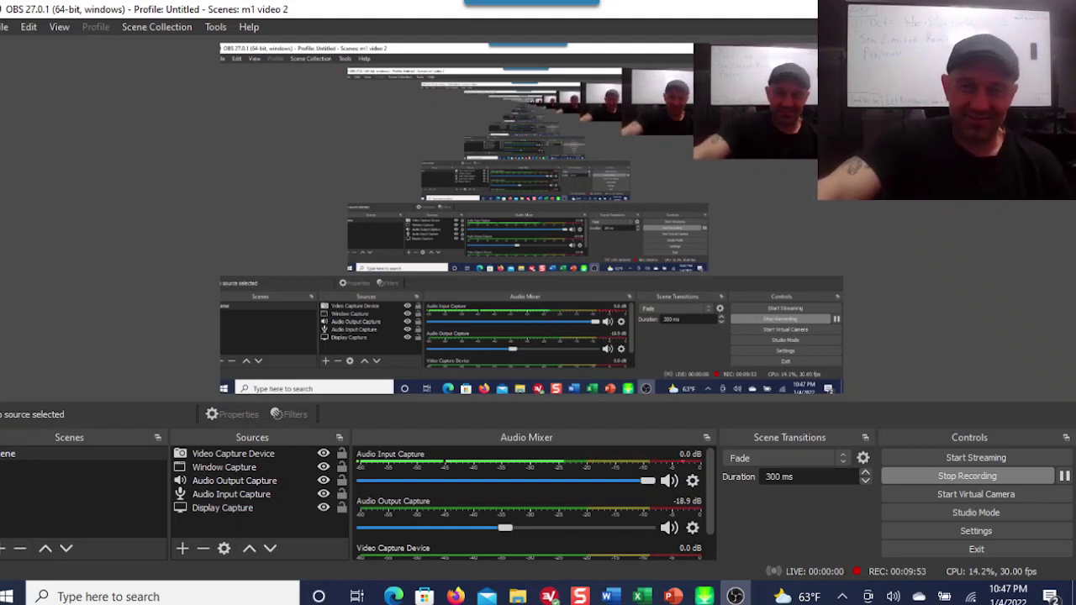
key(alt+Tab)
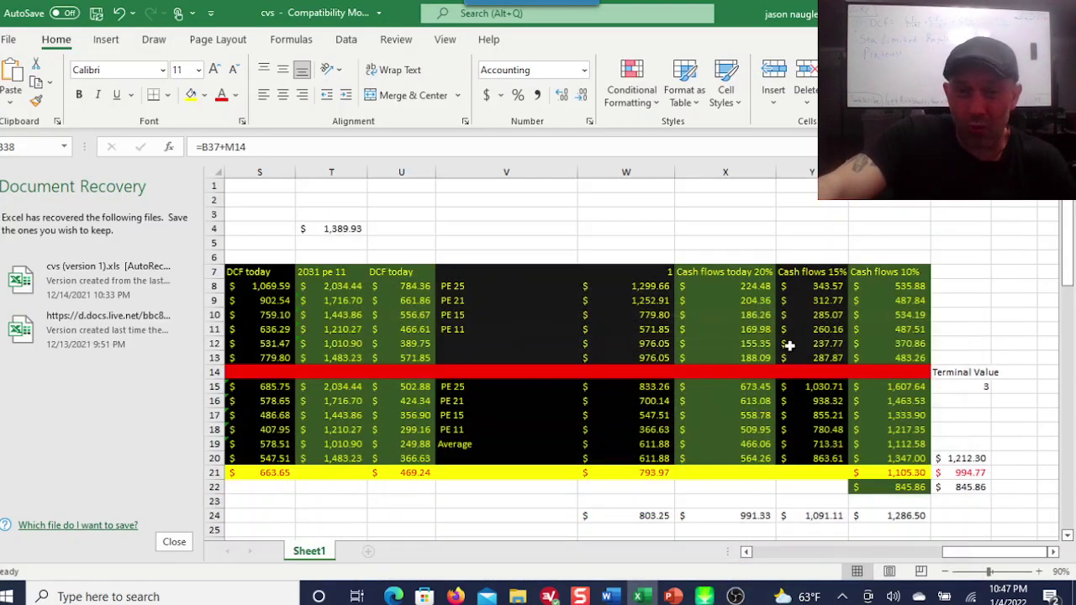
drag(972, 553, 775, 555)
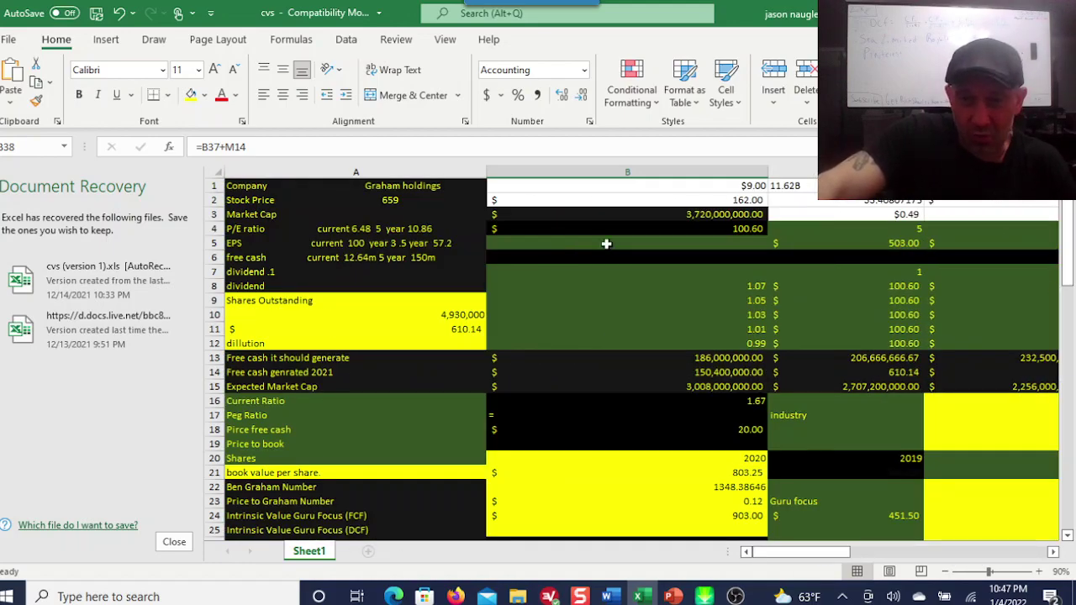
drag(778, 558, 829, 564)
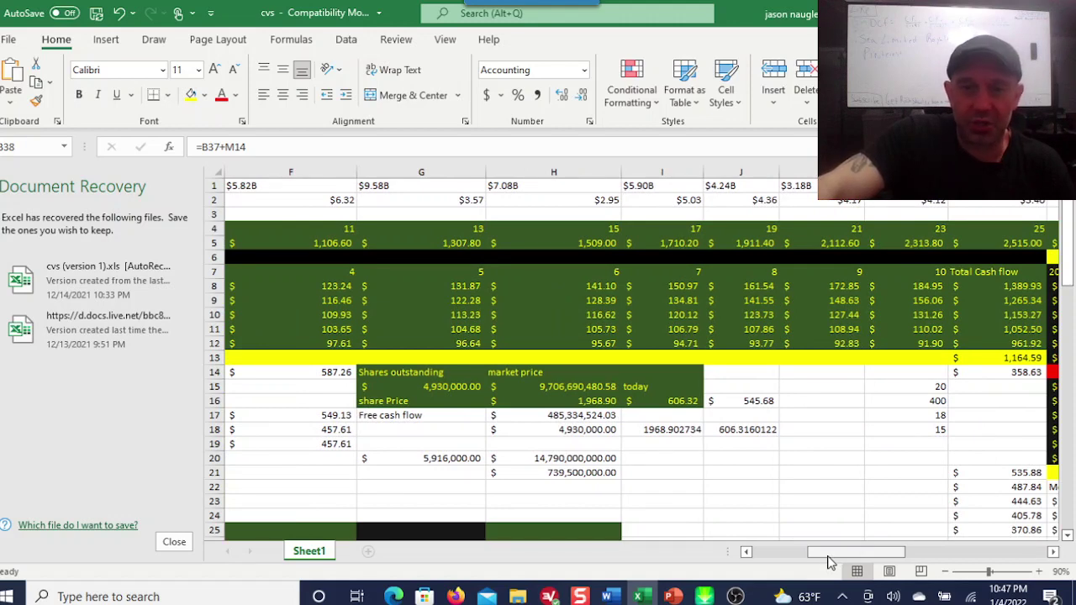
mouse_move(828, 559)
mouse_down()
mouse_move(738, 553)
mouse_move(828, 559)
mouse_up()
click(465, 244)
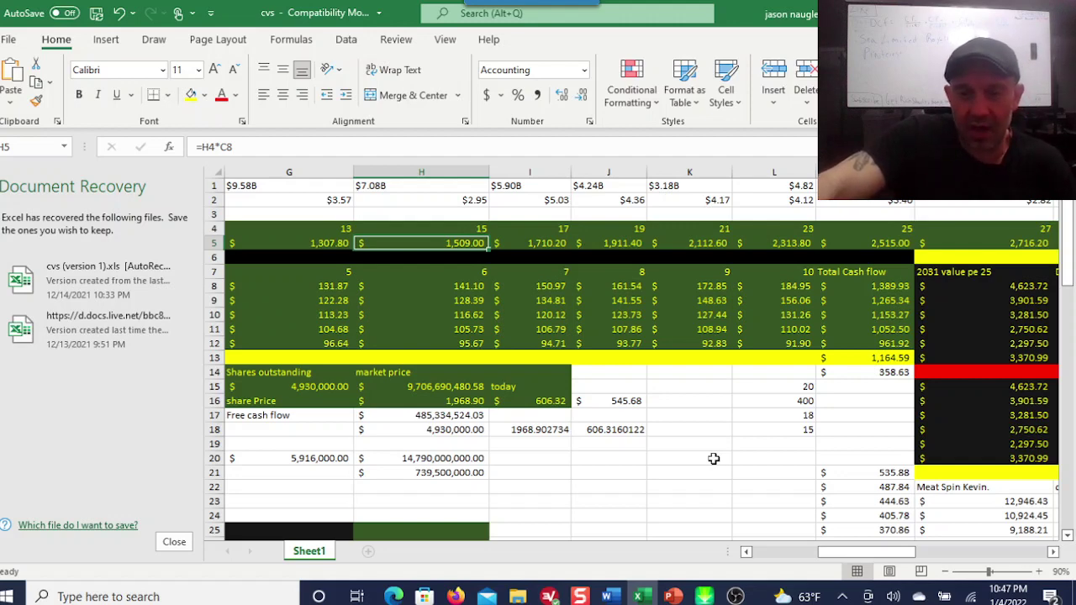
drag(866, 552, 801, 552)
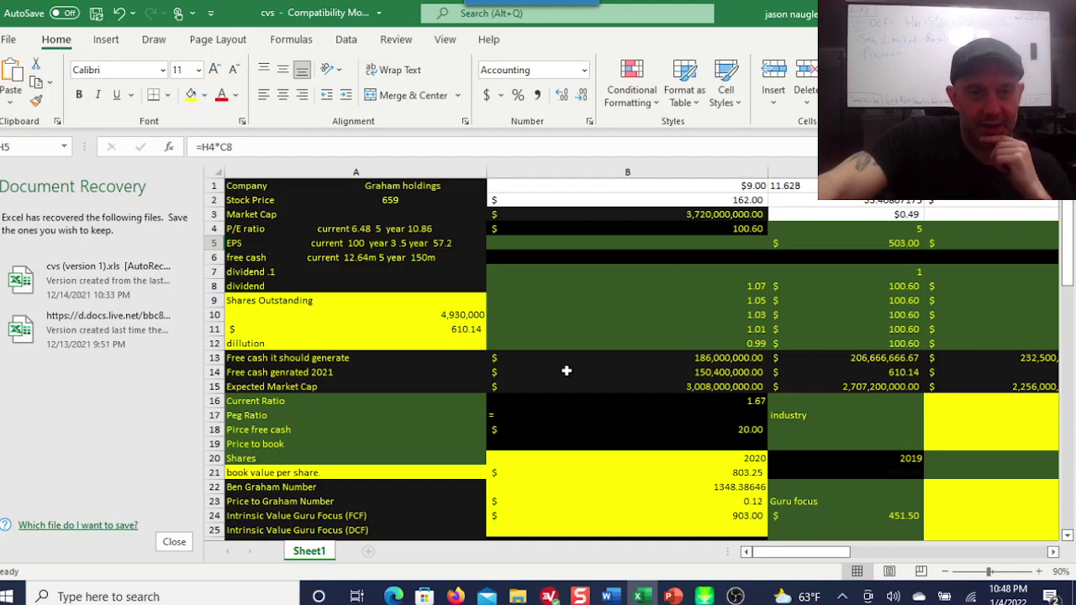
scroll(696, 343, down, 4)
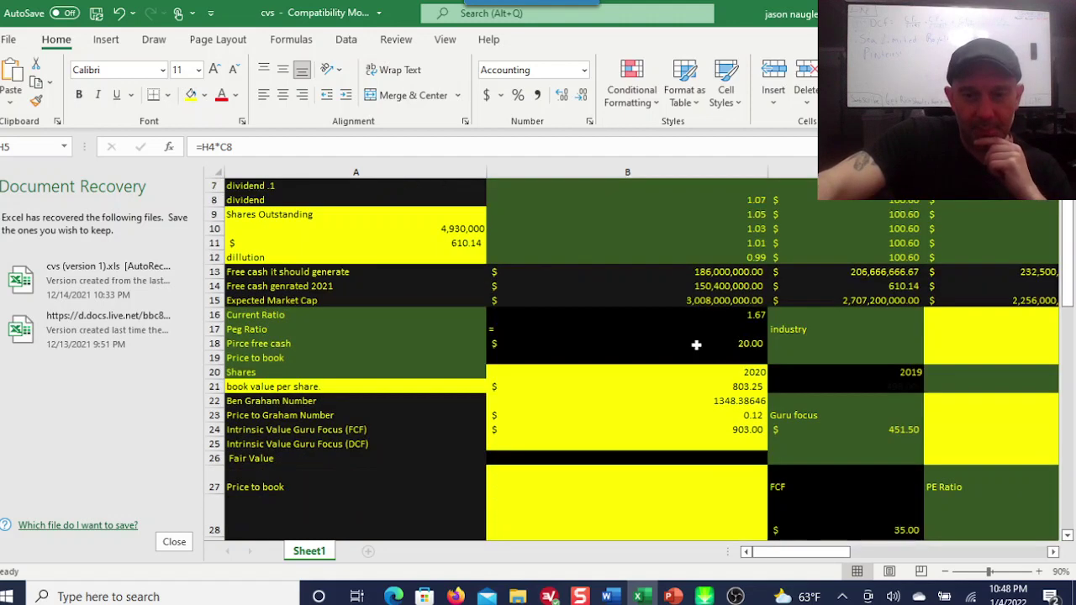
scroll(696, 344, down, 2)
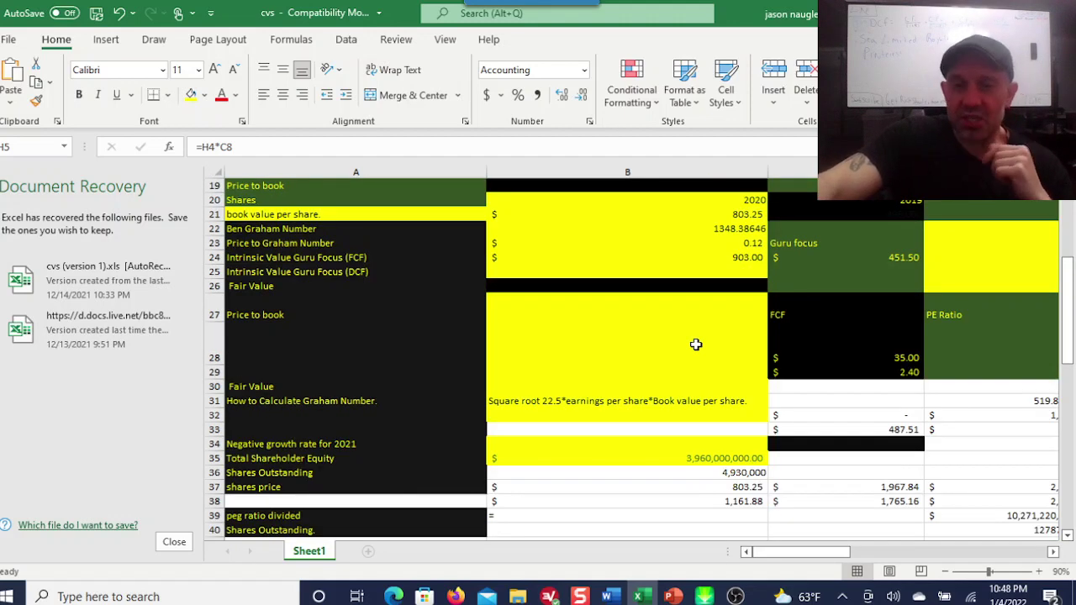
scroll(696, 343, up, 6)
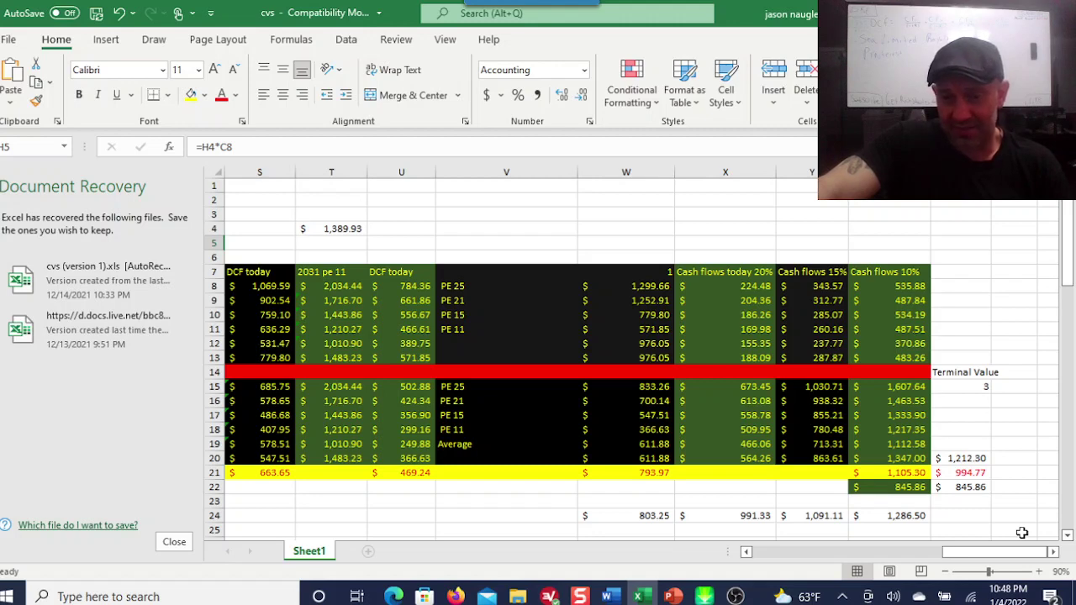
drag(1017, 561, 862, 561)
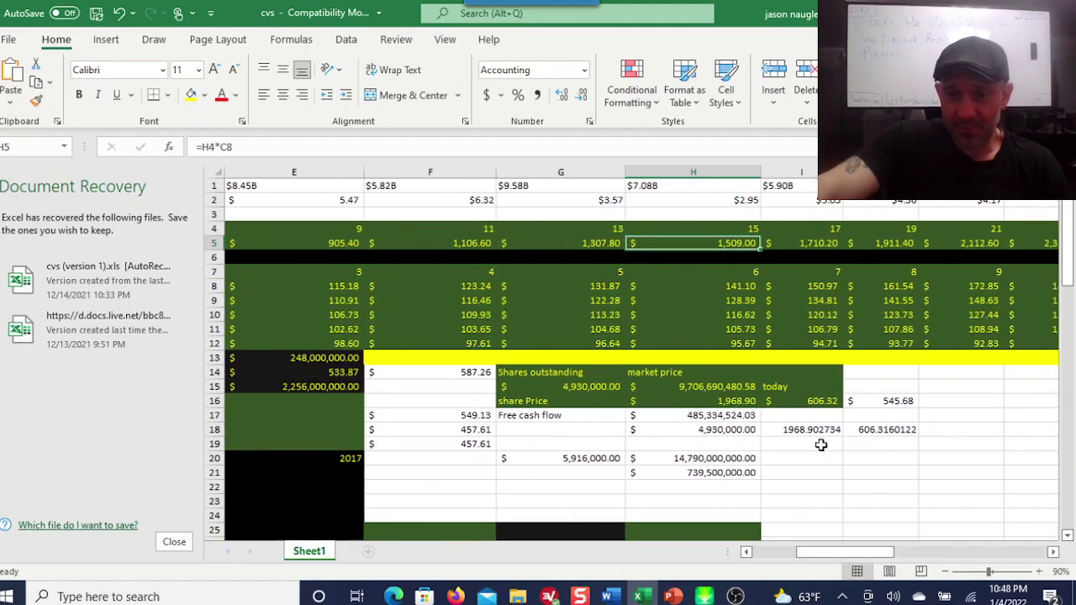
click(809, 402)
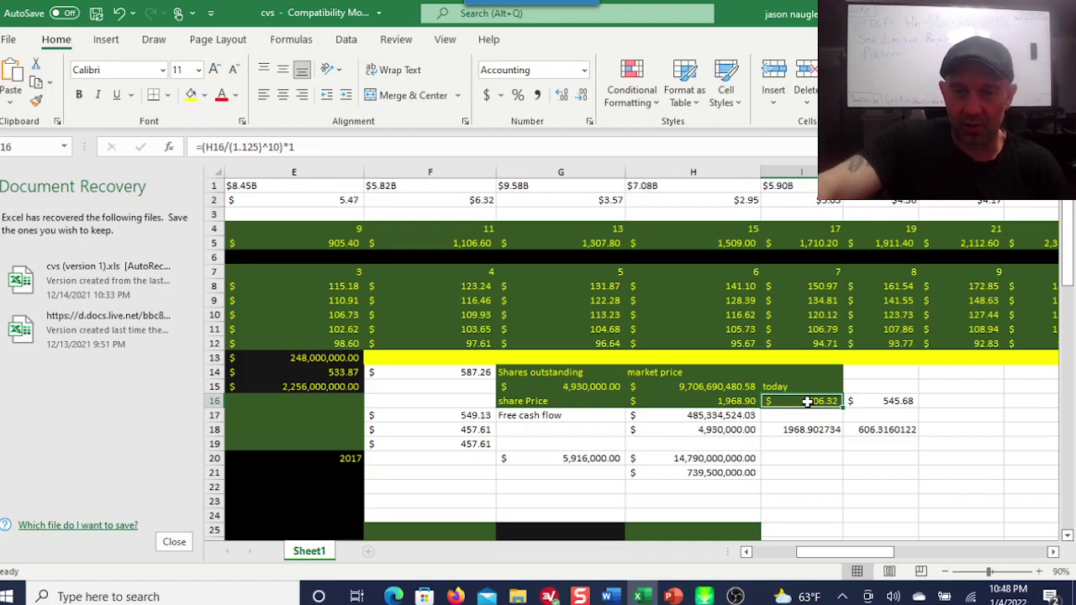
drag(845, 561, 812, 560)
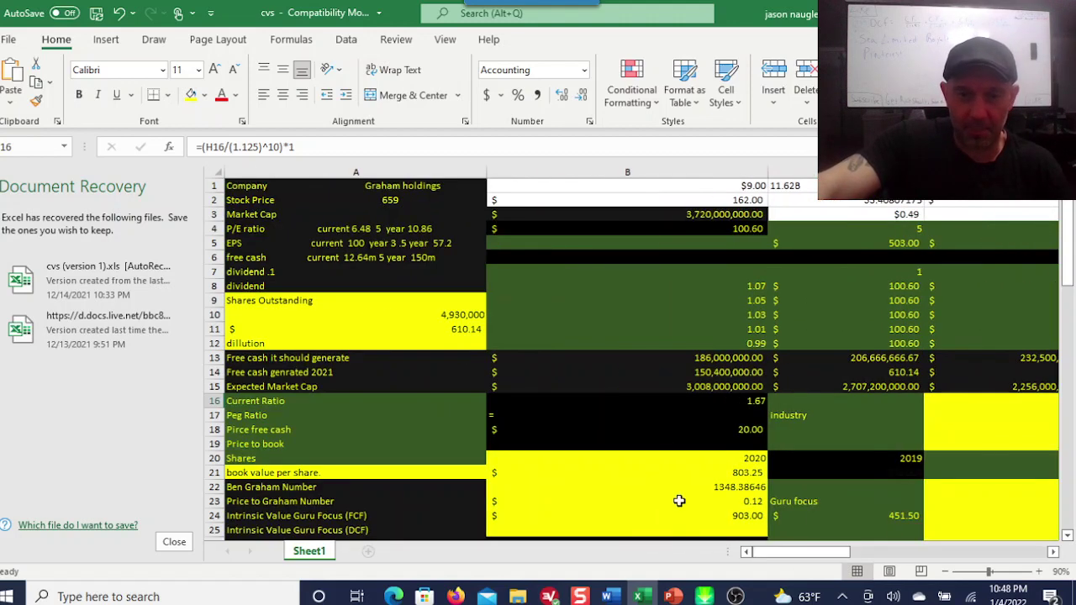
scroll(686, 416, down, 2)
click(684, 401)
scroll(686, 403, down, 5)
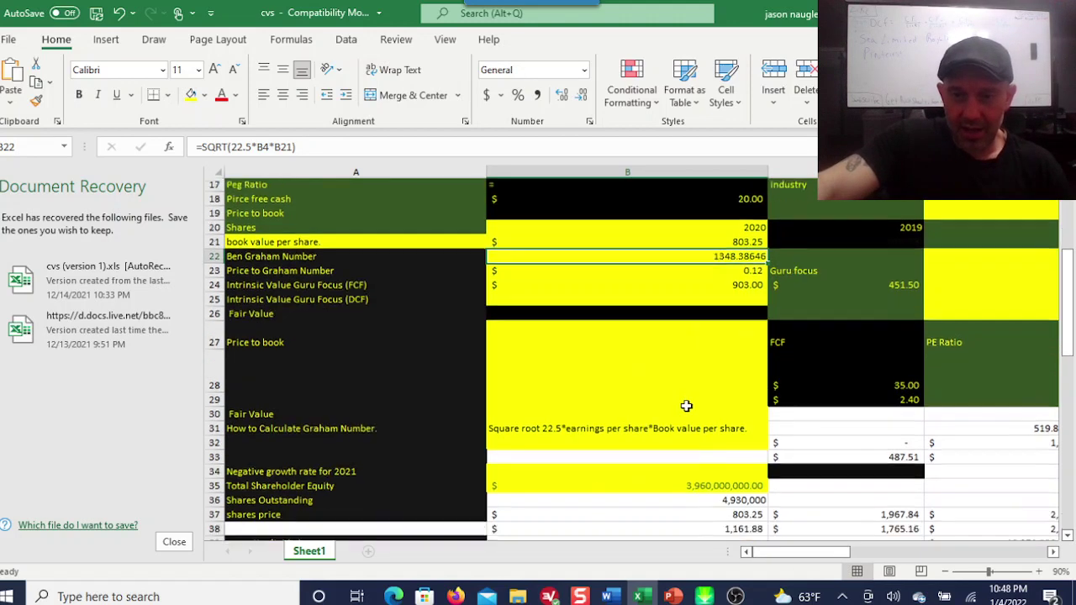
scroll(686, 406, down, 1)
click(751, 402)
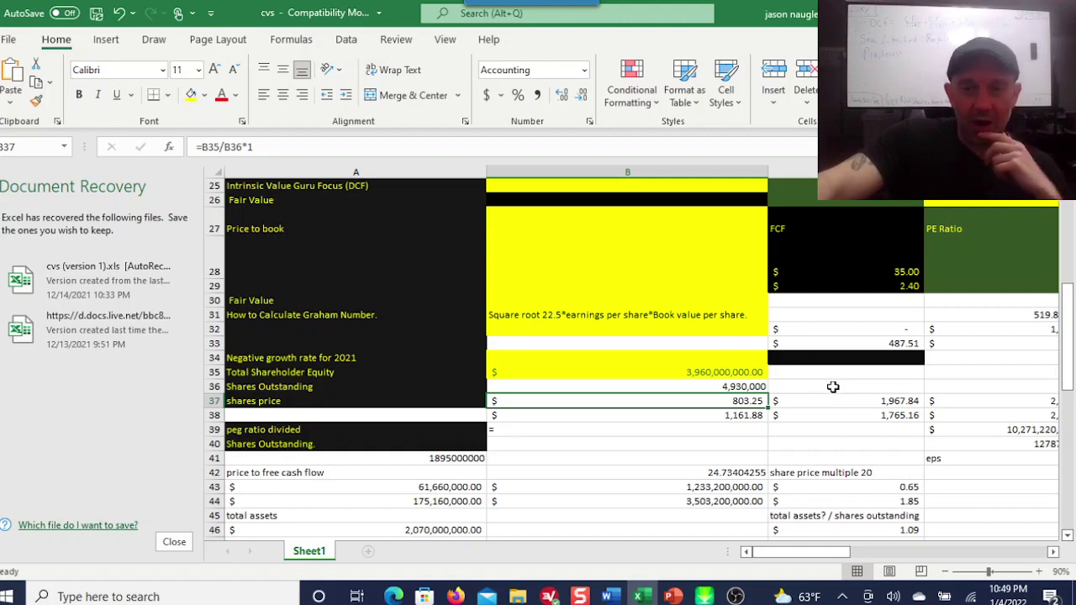
scroll(837, 410, up, 2)
scroll(837, 410, up, 6)
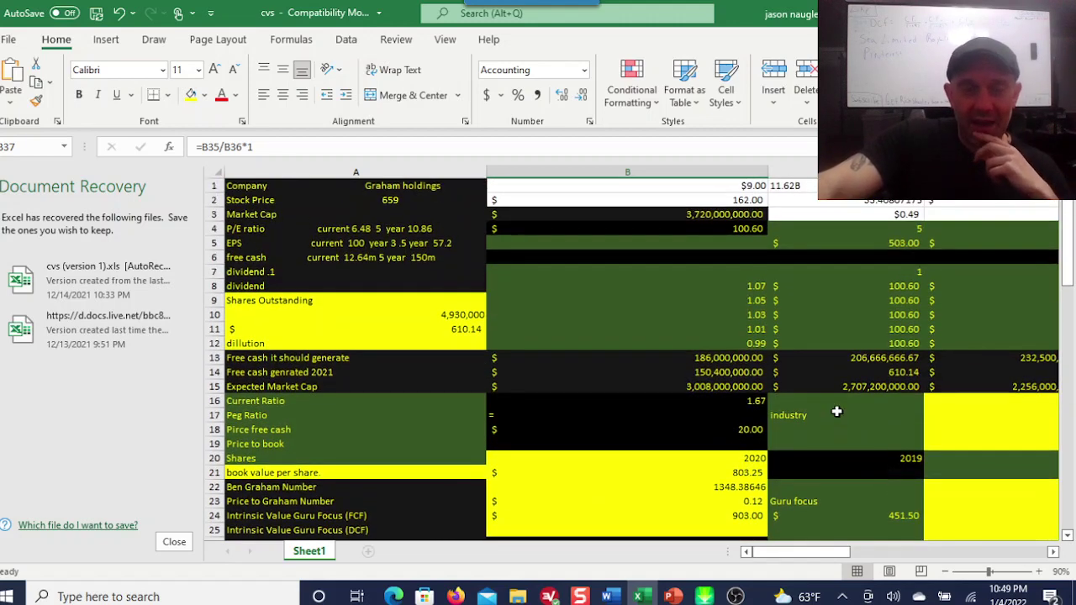